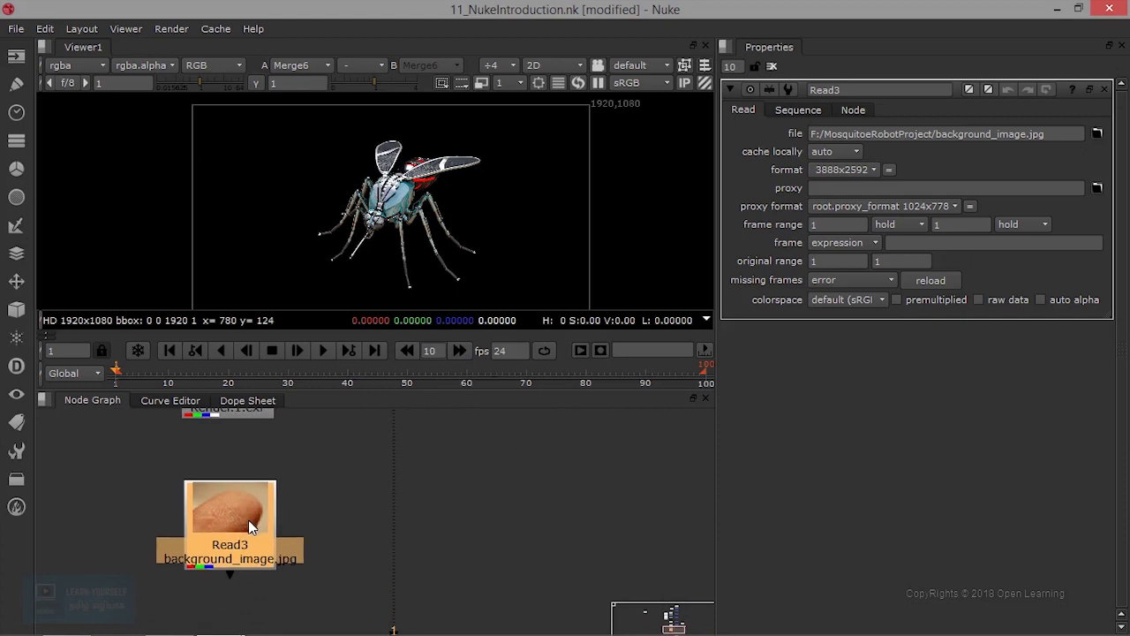
Step: Add a Merge (over) after Merge6, feeding Merge6 into A and the Read3 background image into B
middle_click_drag(338, 494, 330, 543)
left_click(396, 434)
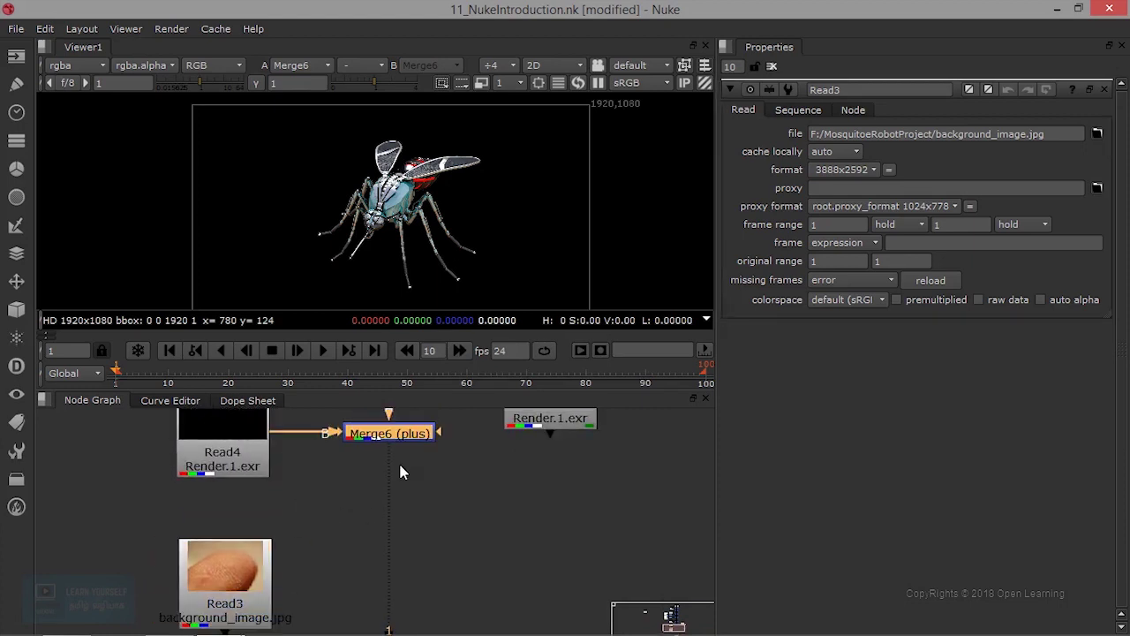
key("m")
left_click_drag(510, 436, 384, 557)
left_click_drag(401, 514, 240, 545)
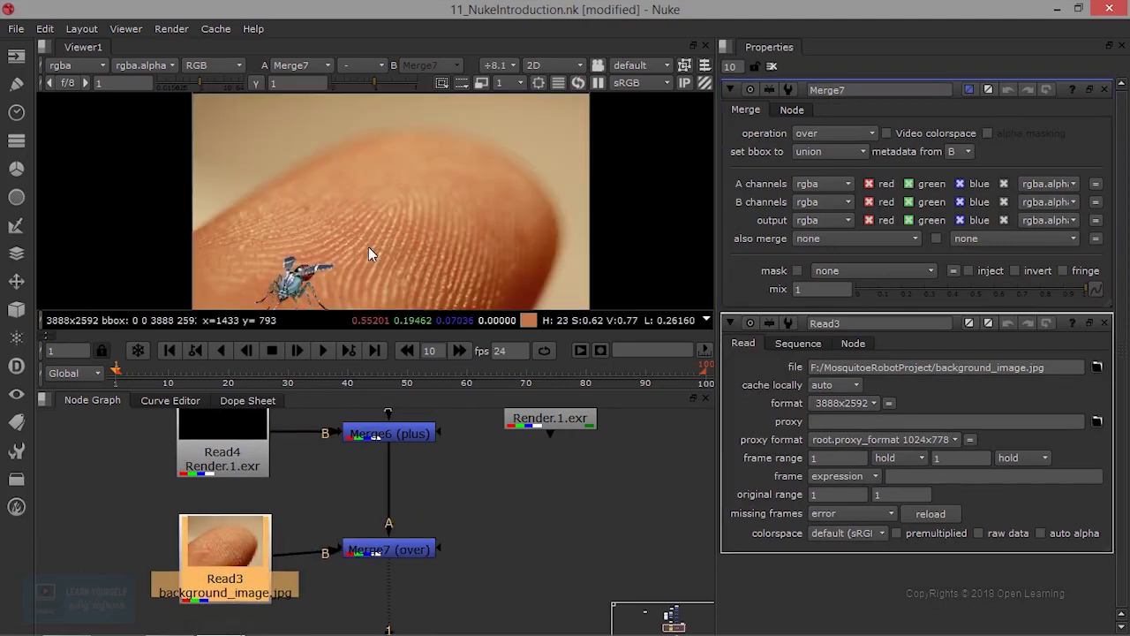
Step: Insert a Transform node between the Read3 background image and Merge7, and line the three nodes up in a row
left_click_drag(248, 553, 140, 534)
left_click(378, 556)
key("t")
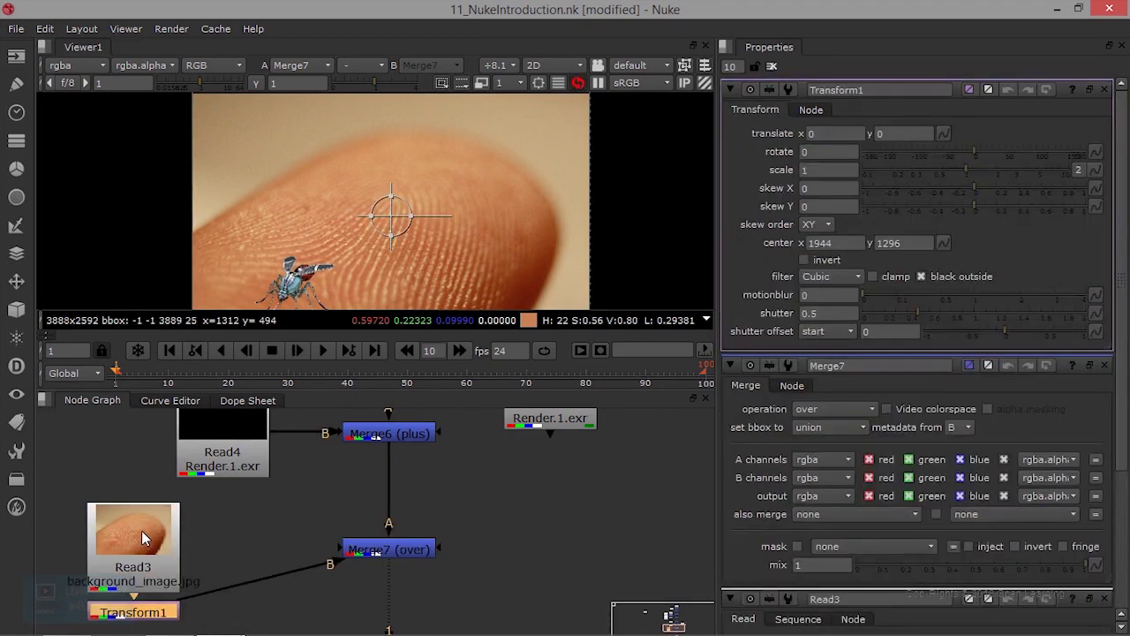
left_click_drag(164, 607, 286, 556)
left_click_drag(181, 553, 166, 551)
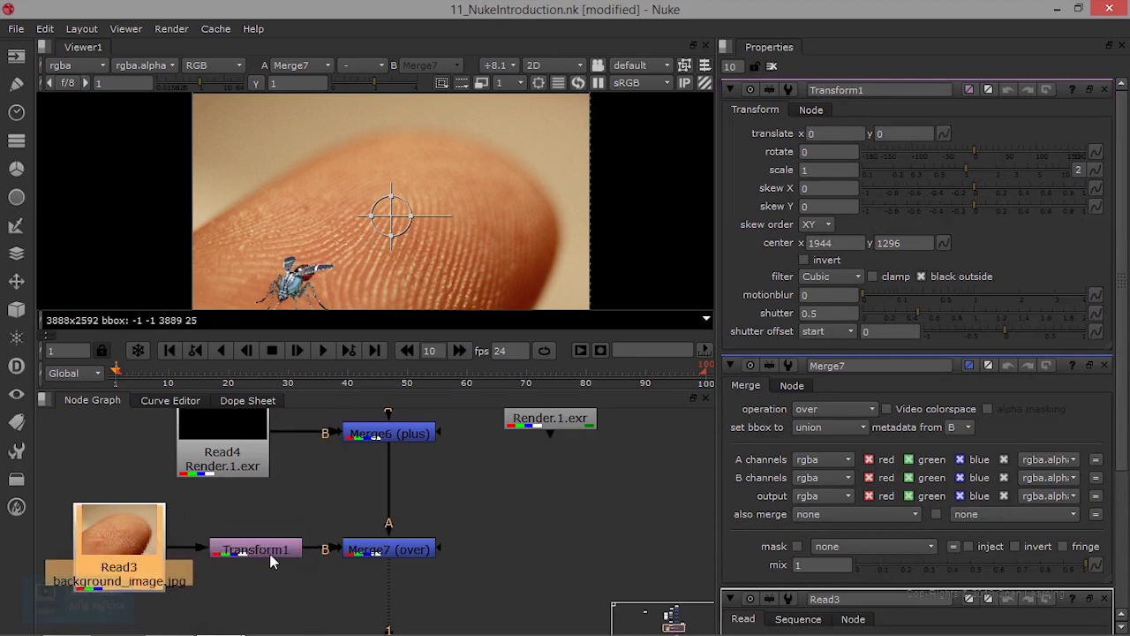
Step: Set the background image's Transform1 scale to 0.58
left_click(271, 551)
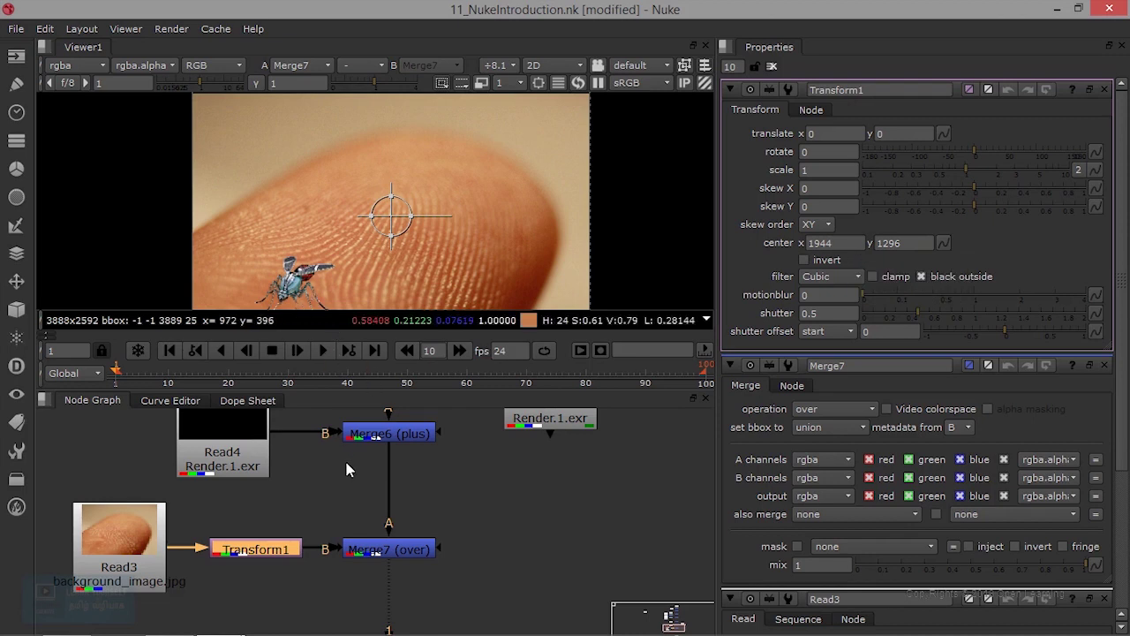
left_click(241, 434)
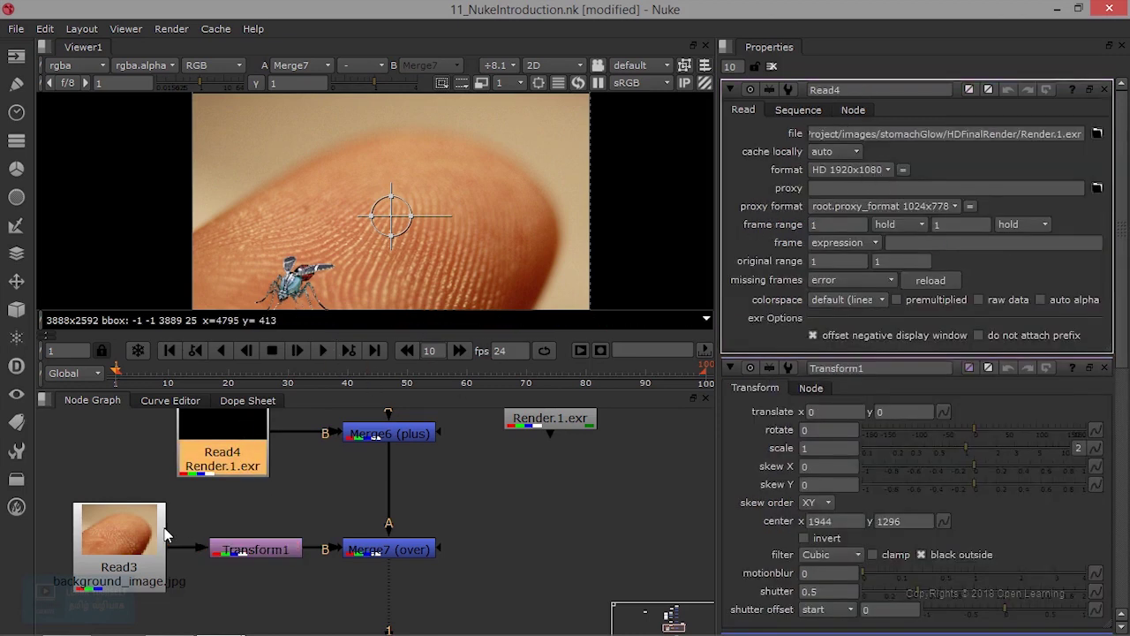
left_click(162, 531)
left_click(270, 550)
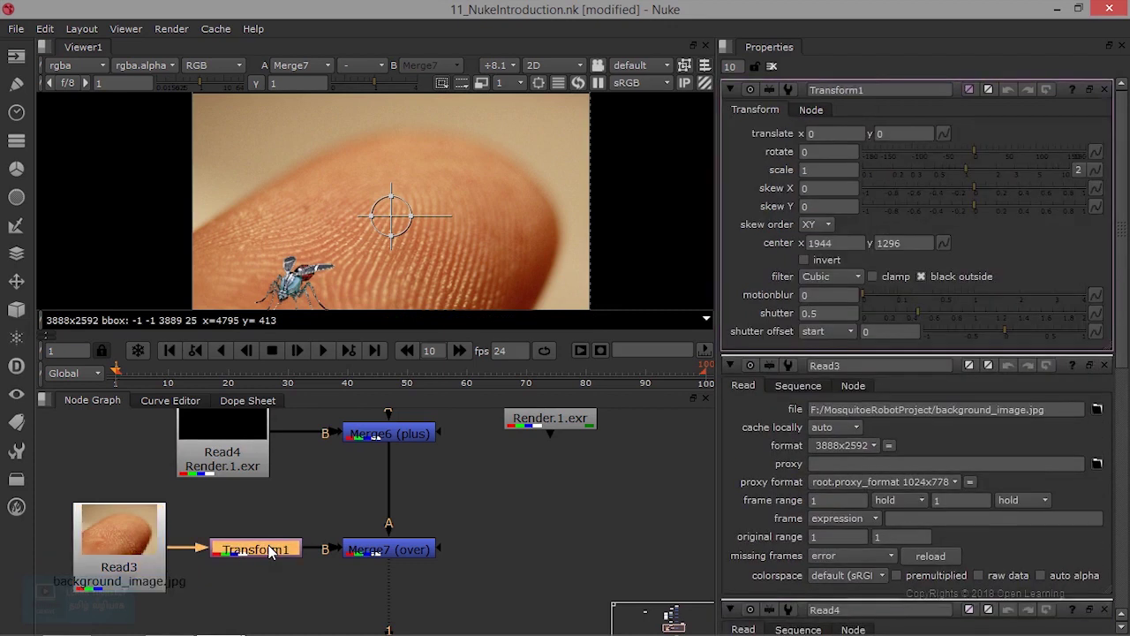
mouse_move(867, 332)
left_click_drag(964, 172, 932, 173)
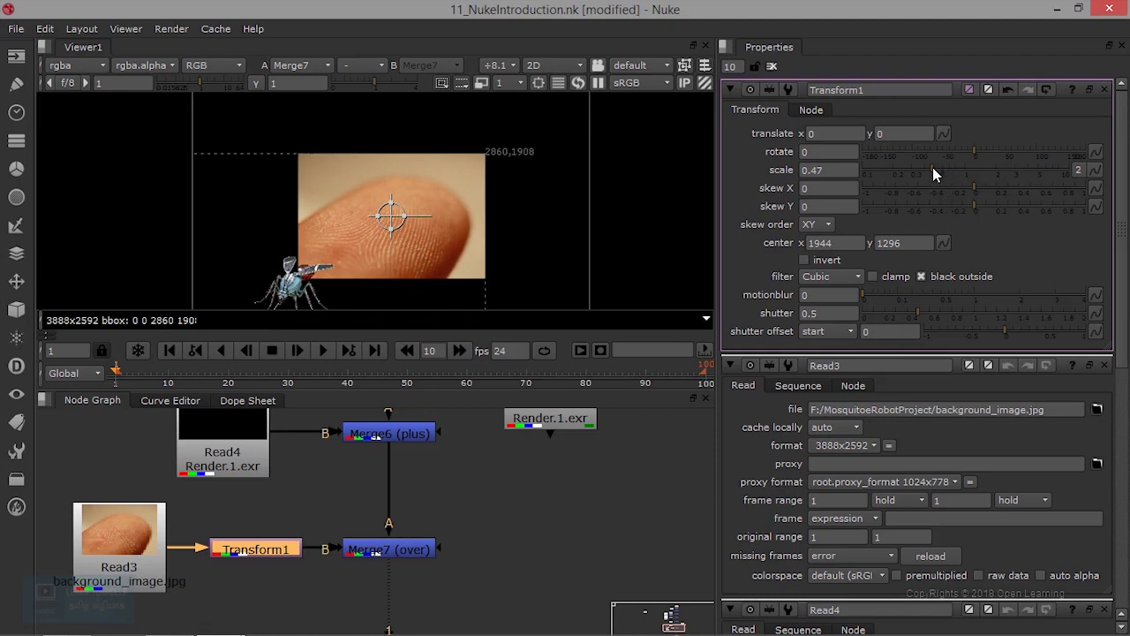
left_click_drag(930, 167, 942, 173)
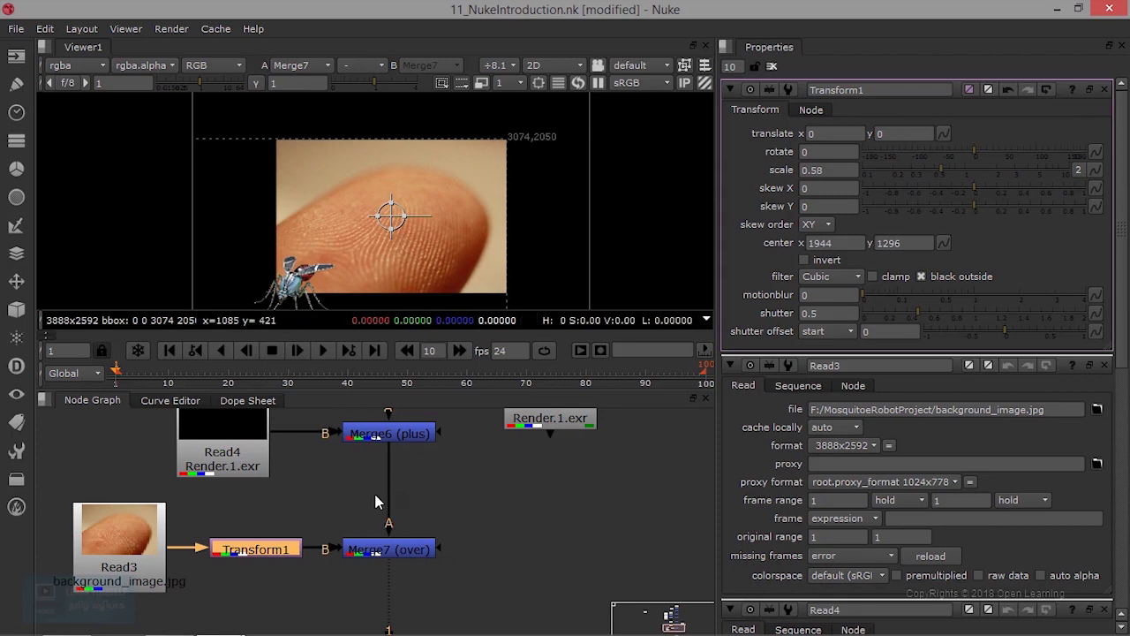
Step: Reposition the background with Transform1 to translate x -840, y -670 so the mosquito stands on the fingertip
left_click_drag(388, 219, 319, 272)
middle_click_drag(402, 247, 479, 191)
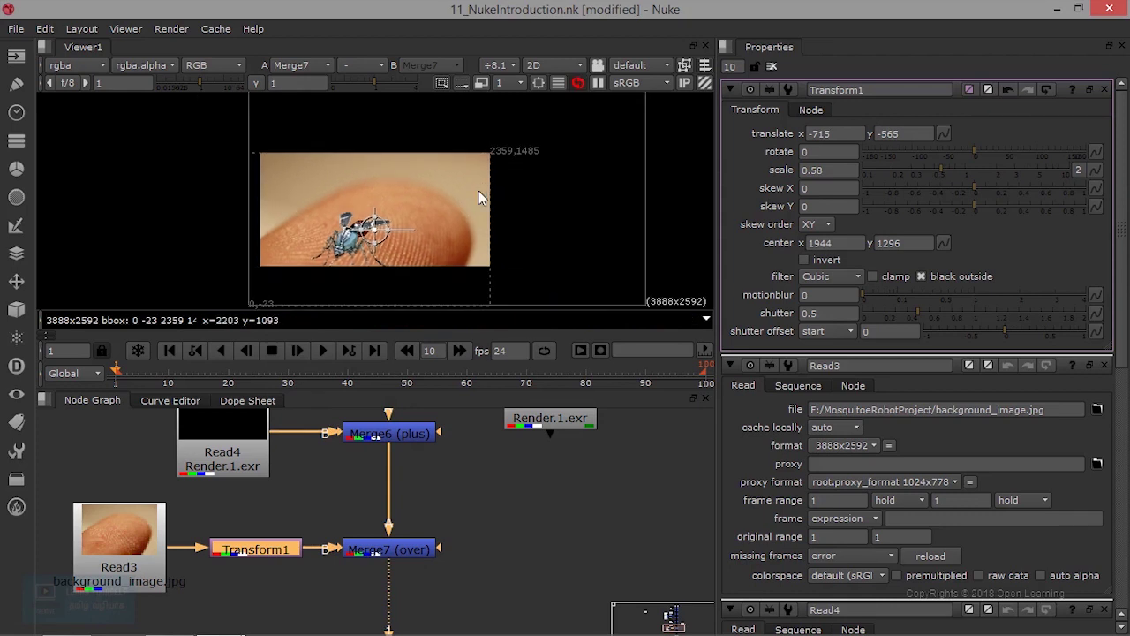
scroll(408, 243, "up", 3)
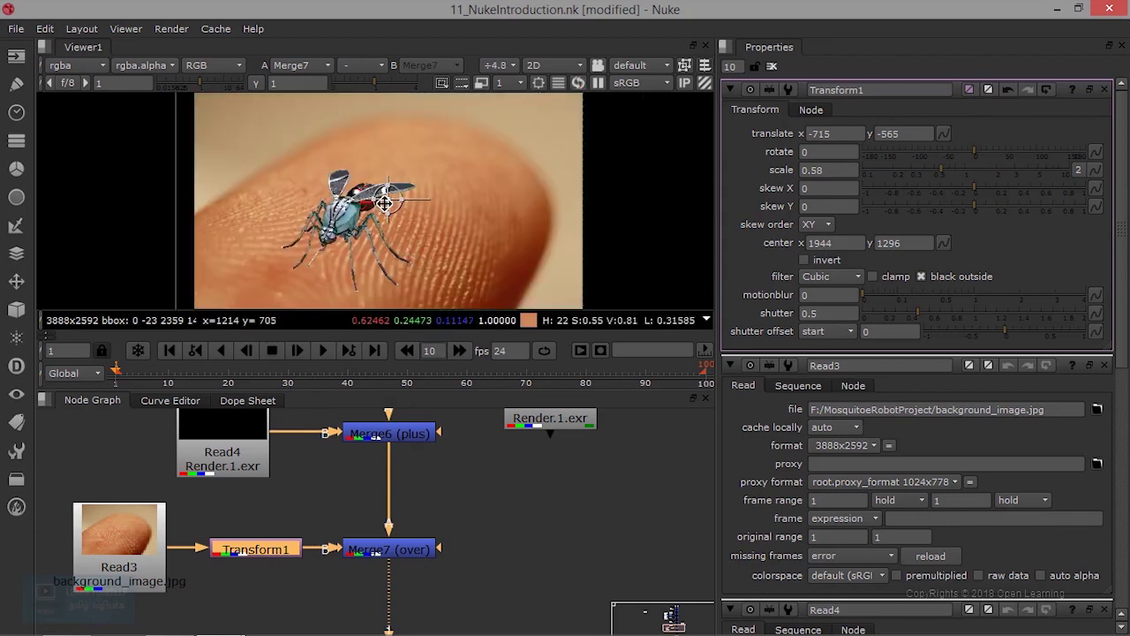
left_click_drag(386, 201, 365, 221)
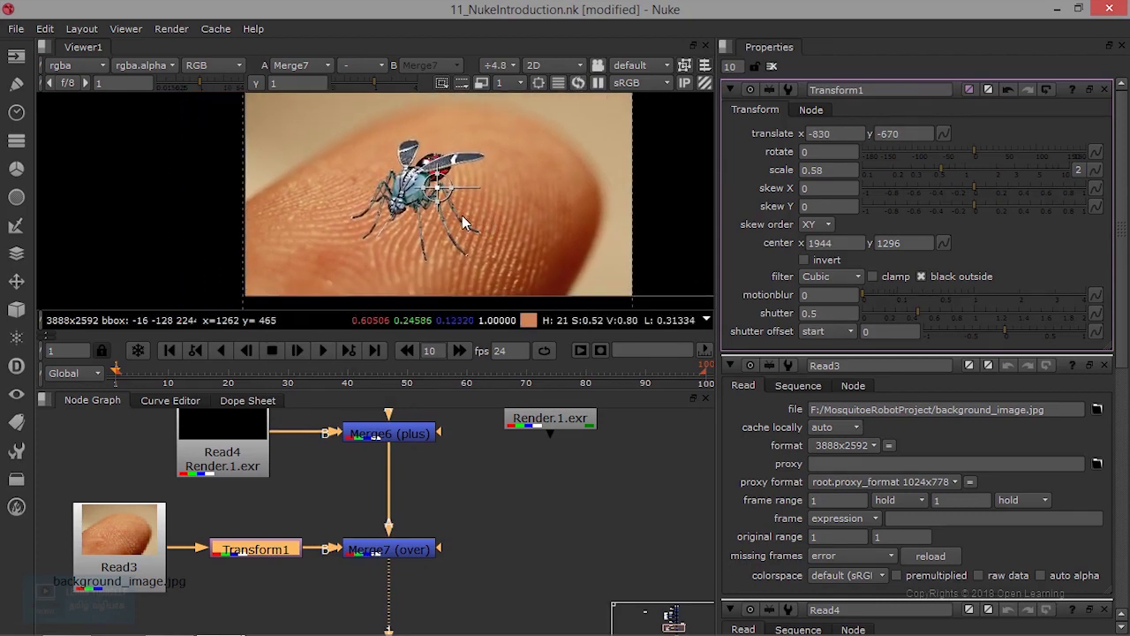
scroll(461, 219, "up", 2)
scroll(461, 223, "up", 1)
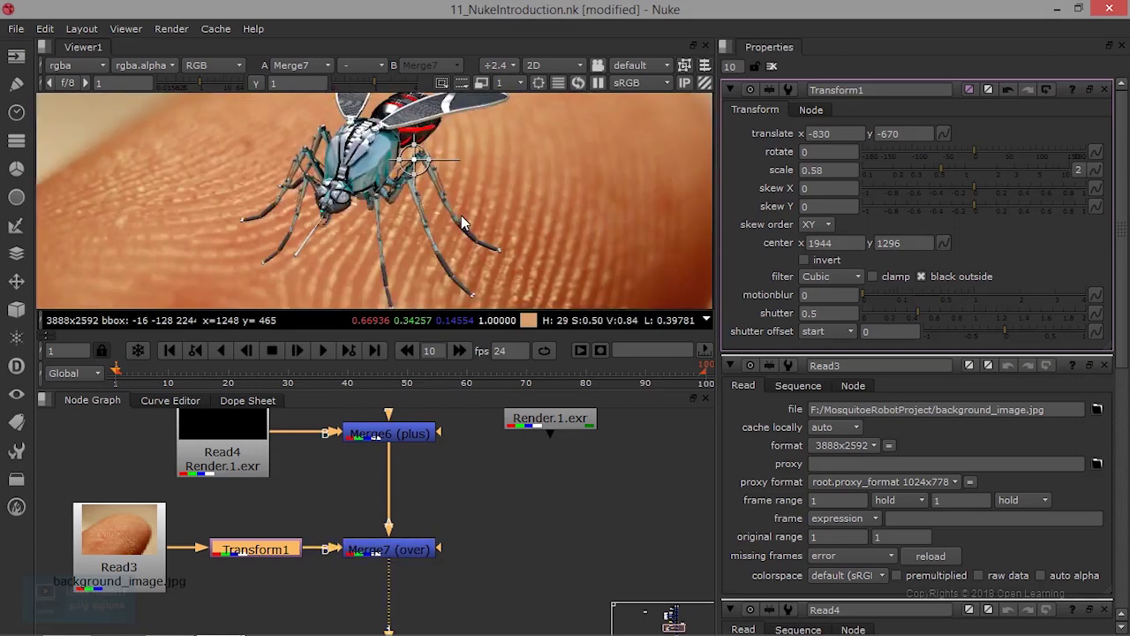
scroll(460, 224, "down", 1)
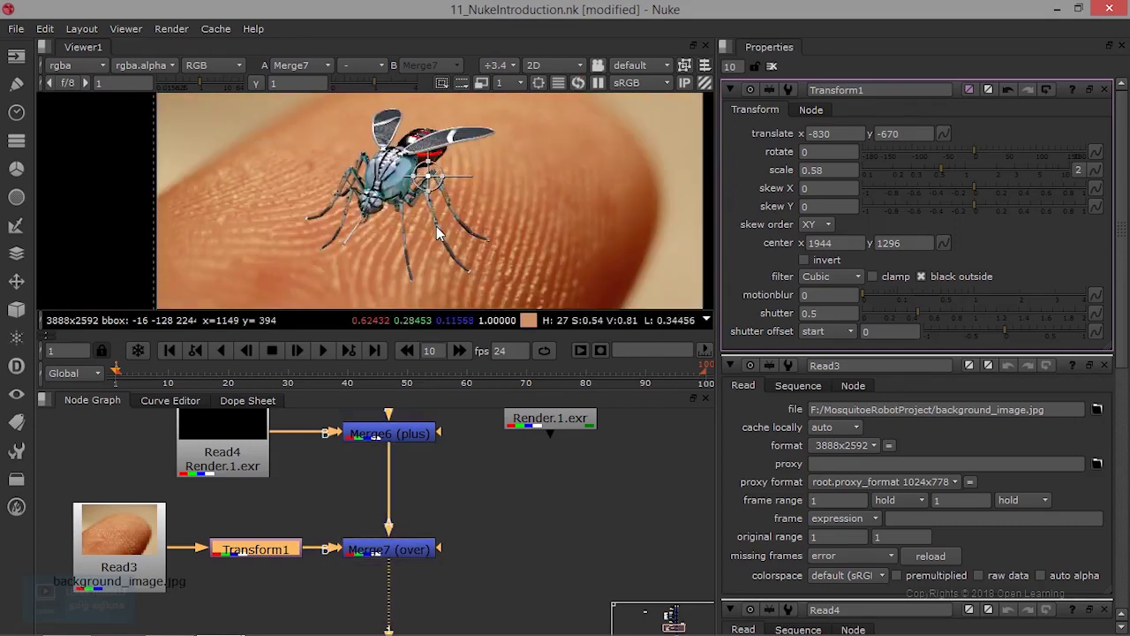
left_click_drag(428, 176, 425, 176)
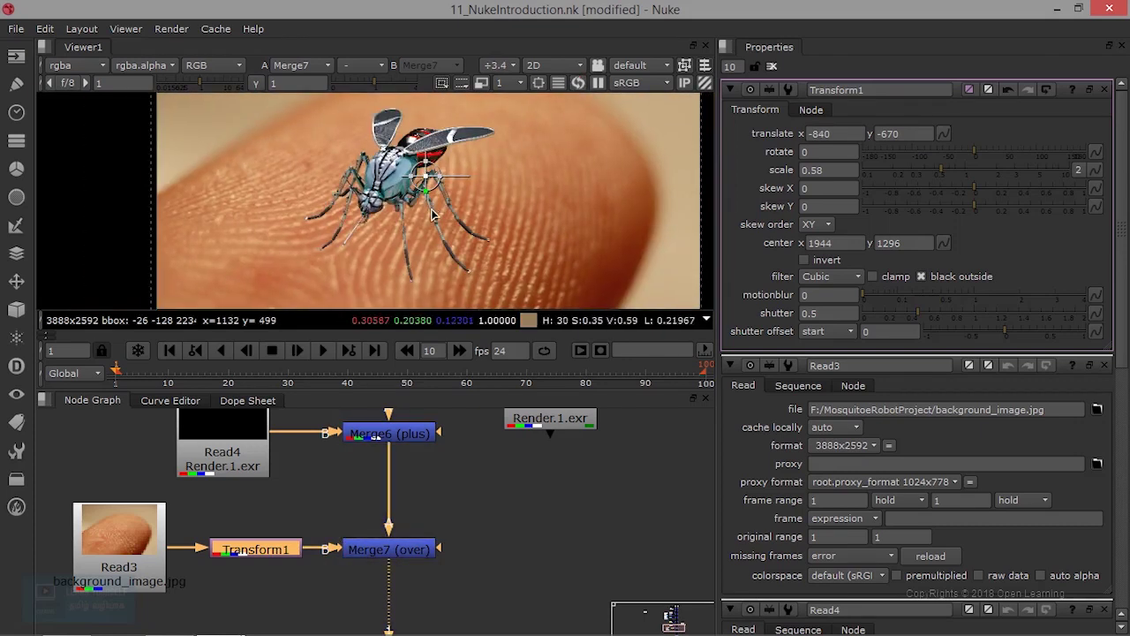
scroll(473, 252, "down", 1)
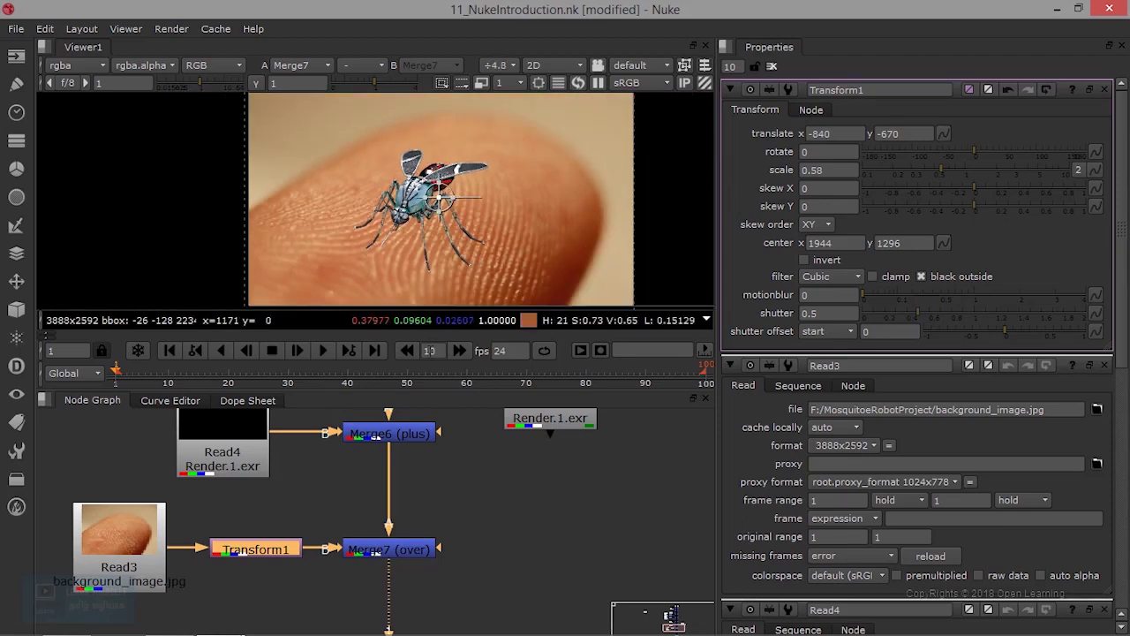
Step: Spread the Read3 and Transform1 nodes farther apart, away from Merge7 in the node graph
left_click(509, 556)
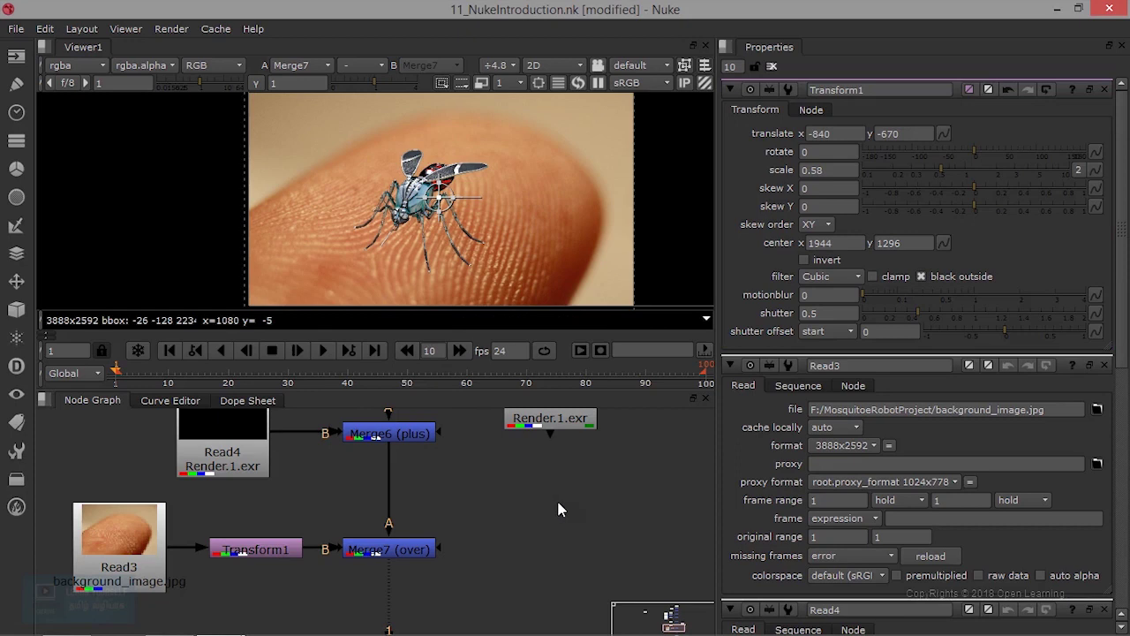
scroll(558, 509, "down", 3)
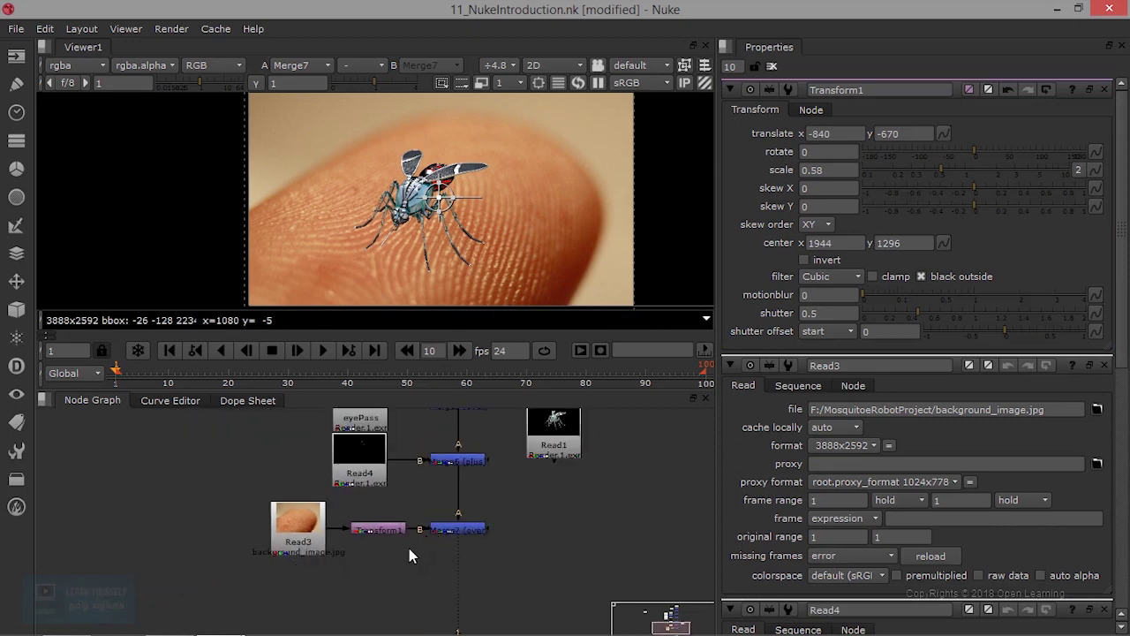
scroll(404, 526, "down", 2)
scroll(404, 526, "down", 2)
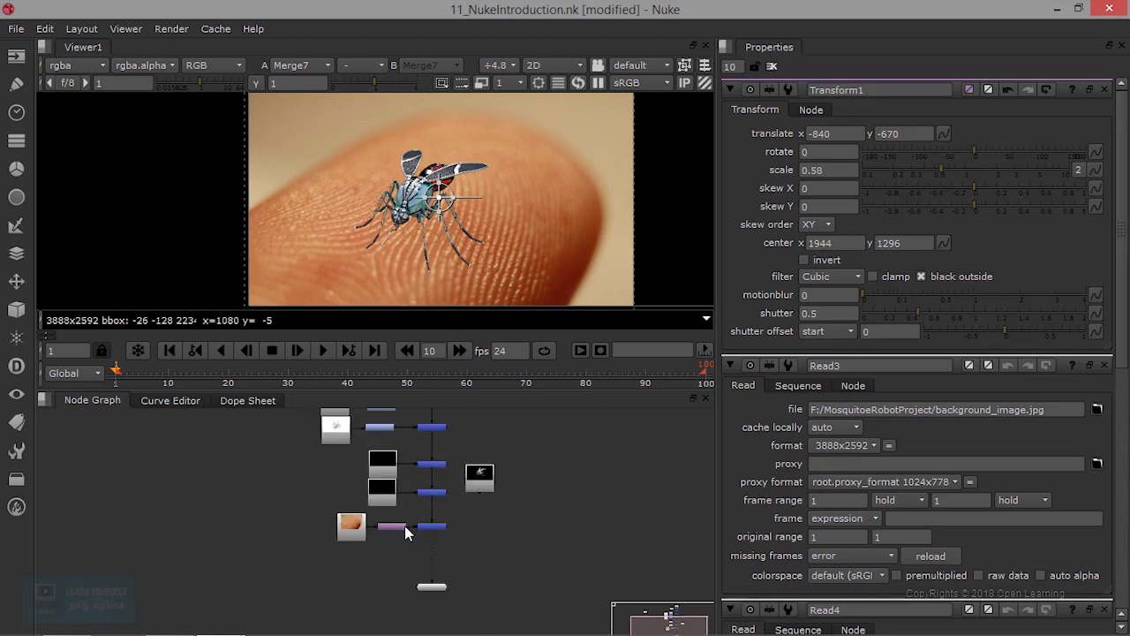
scroll(405, 526, "up", 2)
scroll(404, 525, "down", 2)
left_click(350, 530)
mouse_move(311, 536)
left_mouse_down()
mouse_move(276, 522)
mouse_move(327, 527)
left_mouse_up()
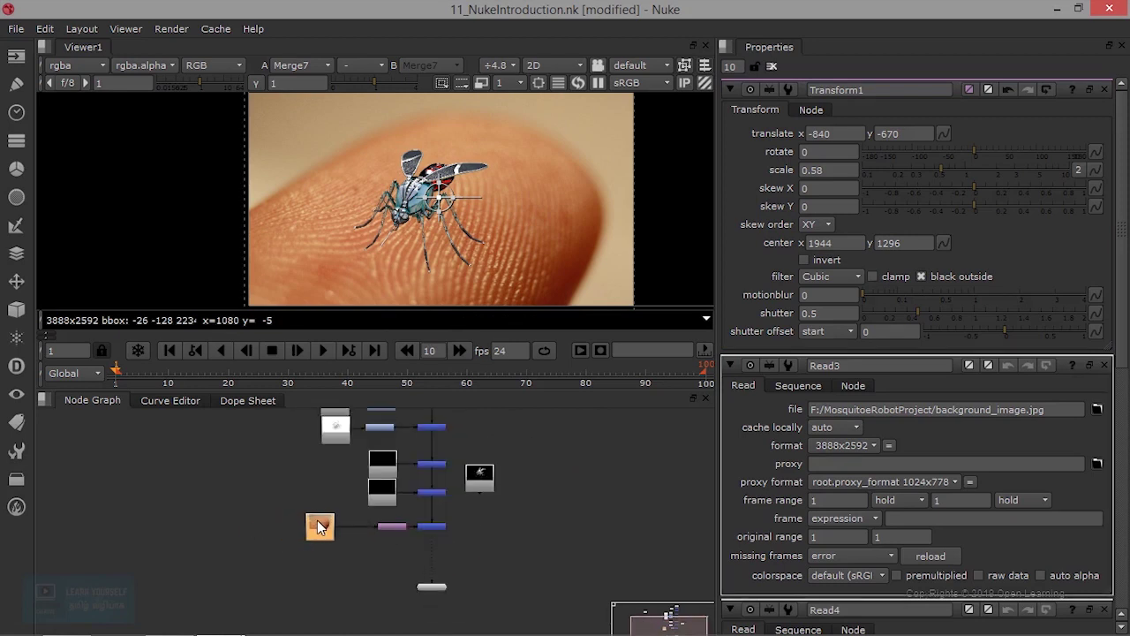
scroll(346, 506, "up", 2)
scroll(346, 507, "down", 2)
scroll(366, 574, "up", 4)
left_click_drag(445, 442, 404, 445)
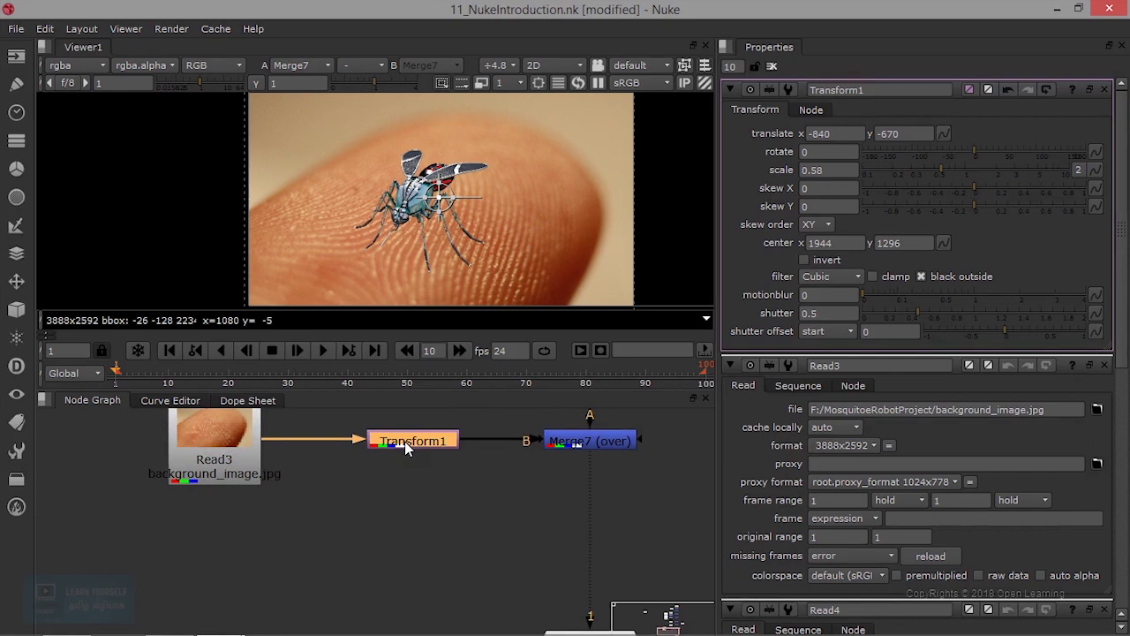
left_click(499, 455)
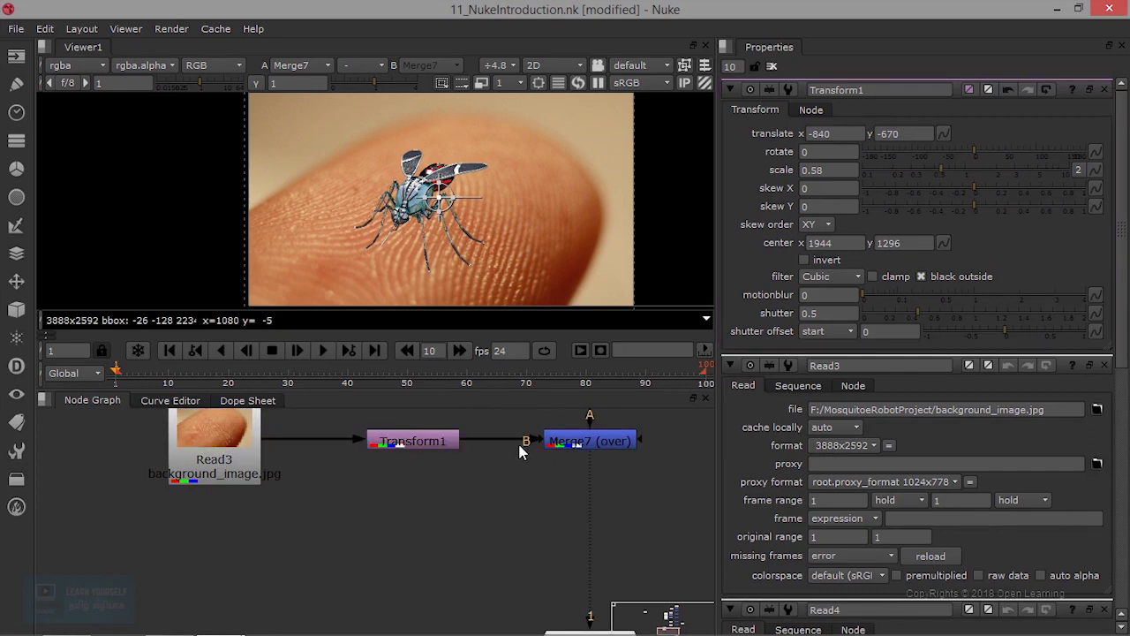
Step: Disconnect Transform1 from Merge7, delete Merge7, and connect the viewer to Merge6 with its node moved closer
left_click_drag(521, 440, 494, 419)
scroll(504, 479, "down", 3)
scroll(508, 480, "down", 3)
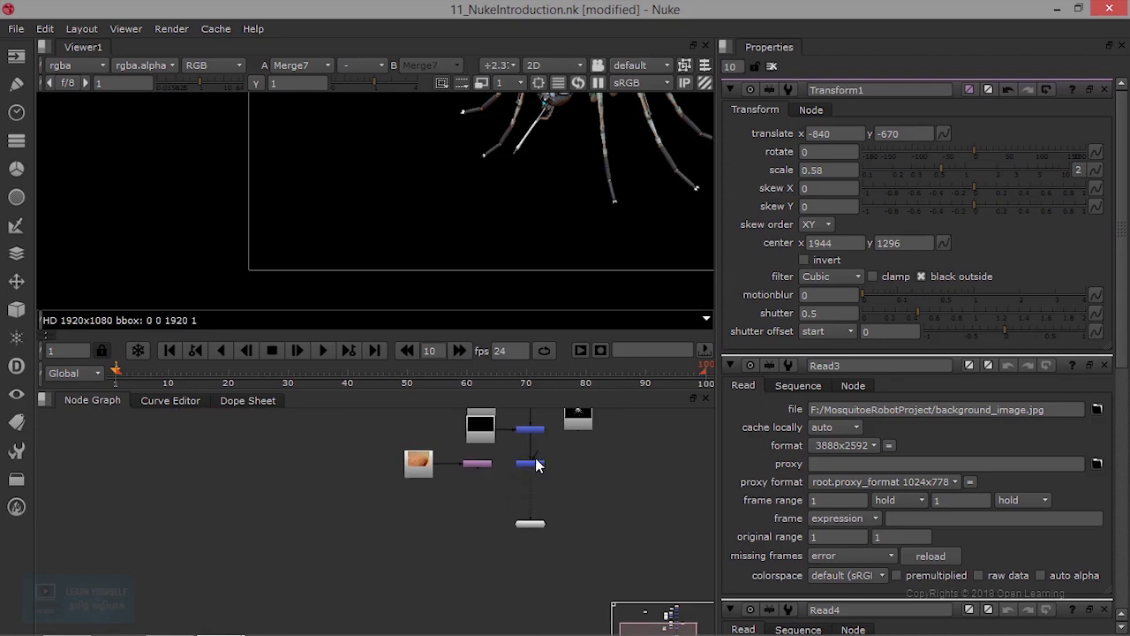
left_click(531, 466)
key("Delete")
left_click(534, 431)
key("1")
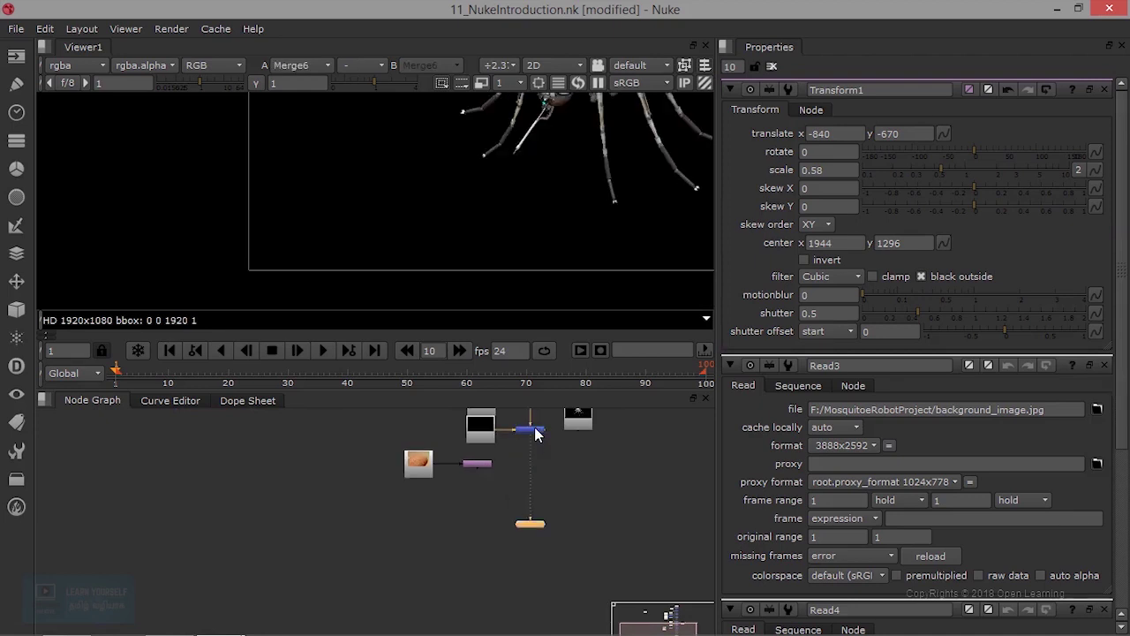
left_click_drag(530, 525, 530, 475)
left_click(417, 461)
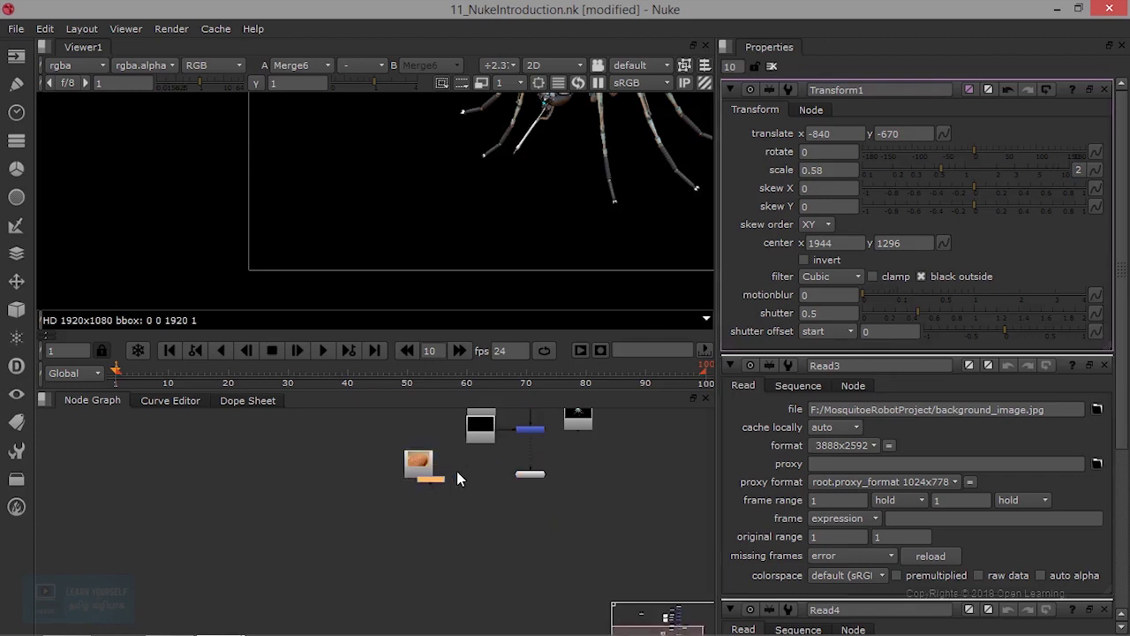
left_click_drag(377, 439, 472, 487)
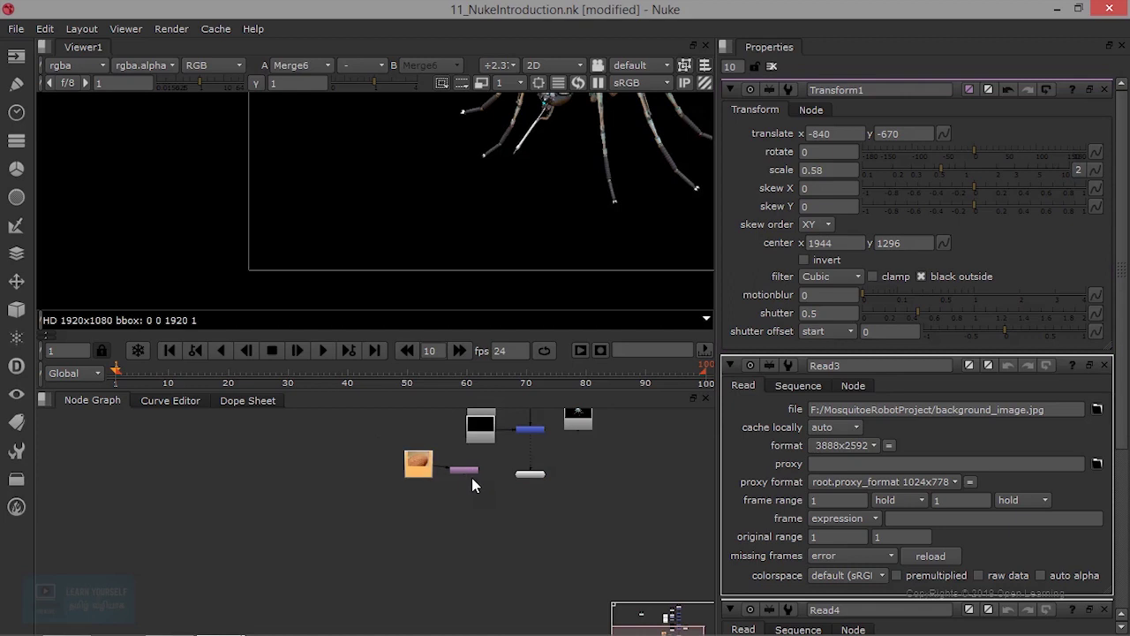
mouse_move(374, 457)
left_mouse_down()
mouse_move(488, 489)
mouse_move(393, 449)
left_mouse_up()
left_click(419, 462)
right_click(456, 532)
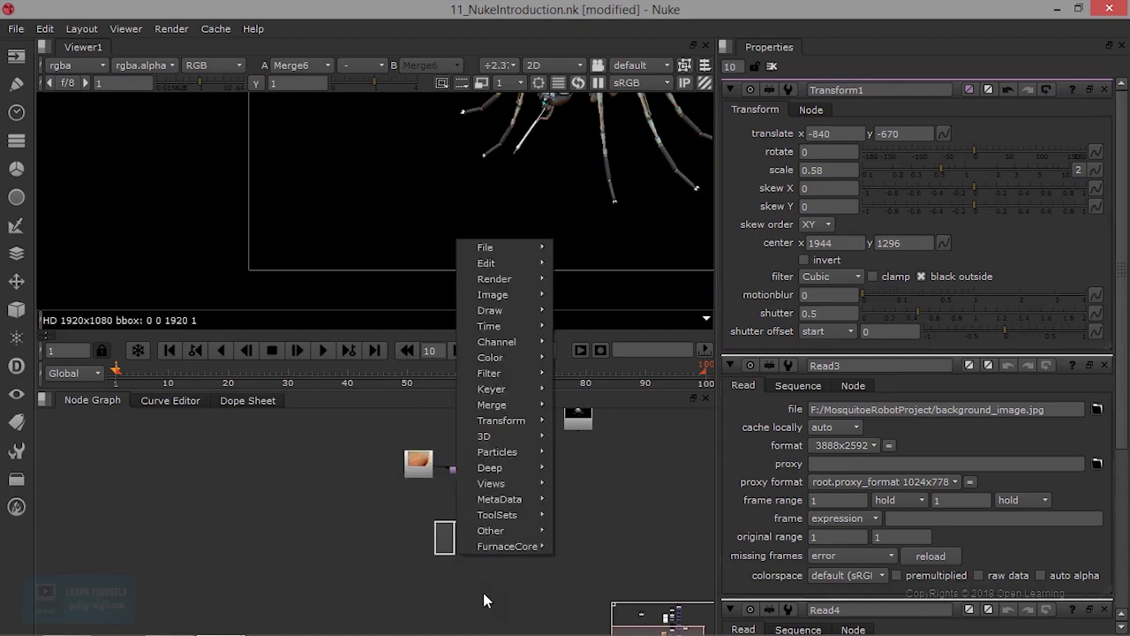
left_click(410, 545)
Step: Move the Read3 background and Transform1 nodes up the graph to the area beside the Diffuse pass
middle_click_drag(411, 511, 456, 625)
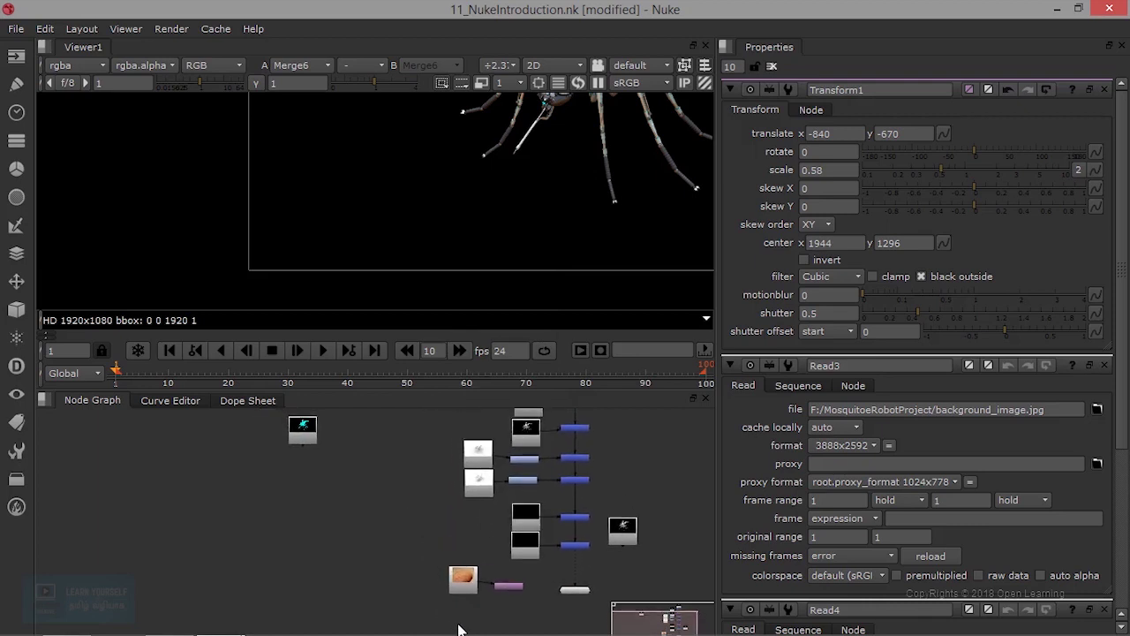
left_click_drag(460, 570, 378, 443)
left_click_drag(509, 583, 435, 442)
middle_click_drag(434, 509, 396, 615)
left_click_drag(350, 563, 395, 470)
left_click_drag(397, 542, 482, 471)
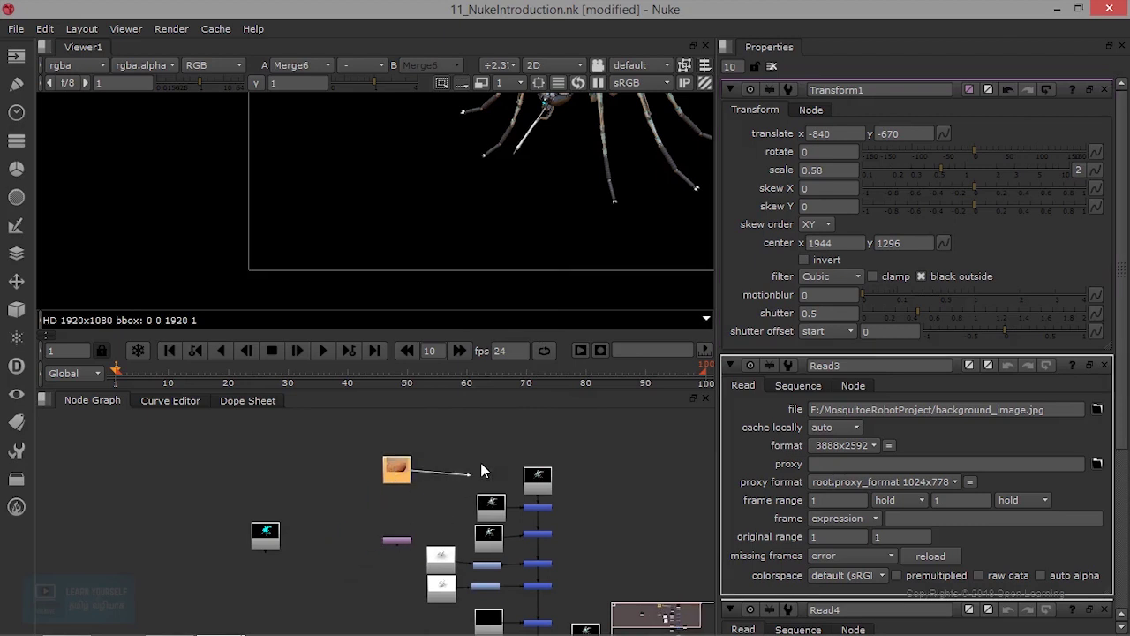
left_click_drag(402, 539, 485, 458)
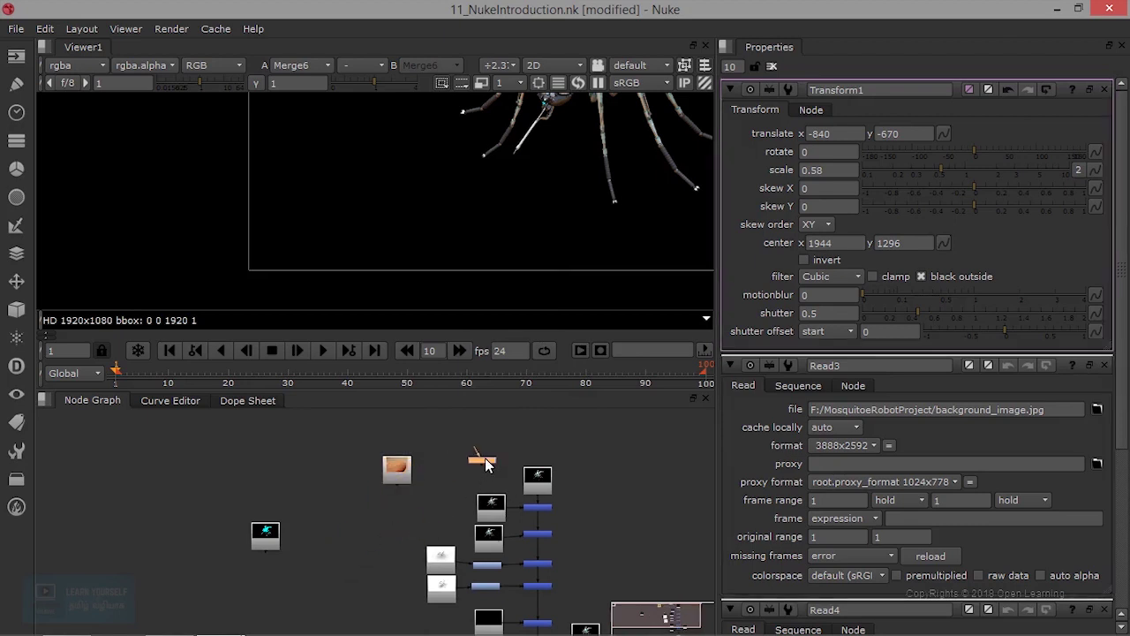
Step: Raise the Diffuse node to make room below it and arrange Read3 and Transform1 in a row beside that gap
scroll(472, 498, "up", 6)
scroll(473, 504, "down", 3)
middle_click_drag(499, 467, 391, 509)
mouse_move(391, 510)
left_mouse_down()
mouse_move(486, 477)
mouse_move(482, 504)
mouse_move(398, 509)
left_mouse_up()
left_click_drag(495, 540, 497, 466)
left_click_drag(419, 498, 419, 523)
left_click_drag(275, 533, 352, 530)
Step: Add a Merge (over) below the Diffuse pass and feed it the Read3 background through Transform1 on the B input
left_click(478, 482)
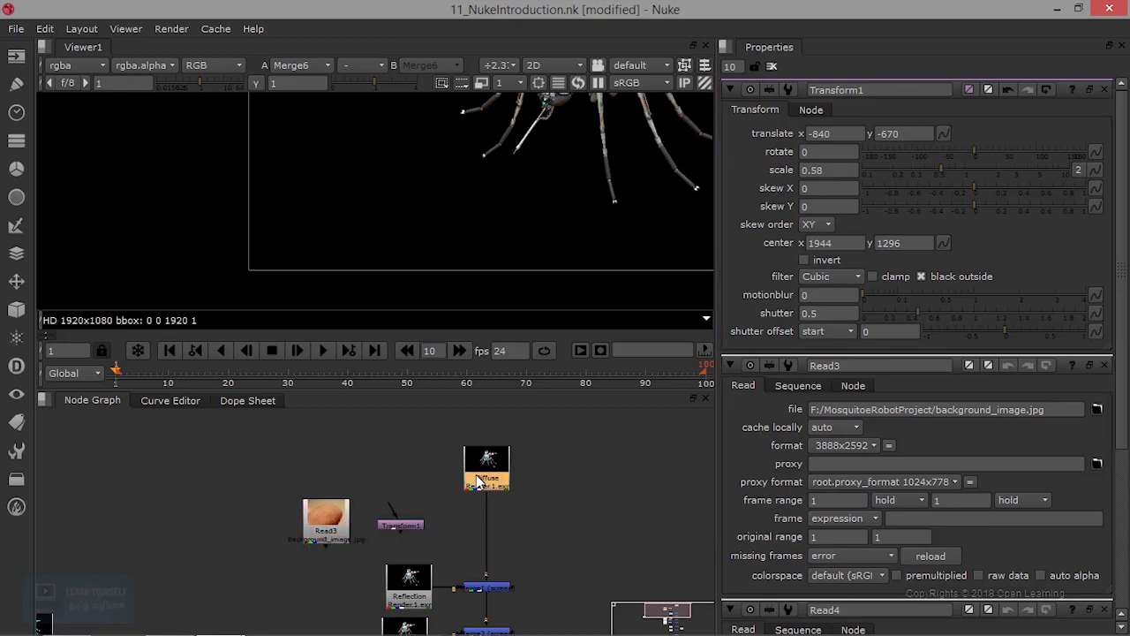
key("m")
left_click_drag(485, 475, 328, 524)
left_click_drag(408, 526, 419, 522)
left_click_drag(326, 521, 414, 530)
Step: Display the output of the new Merge7 below Diffuse in the viewer and examine the full composite
left_click(483, 528)
middle_click_drag(560, 131, 449, 265)
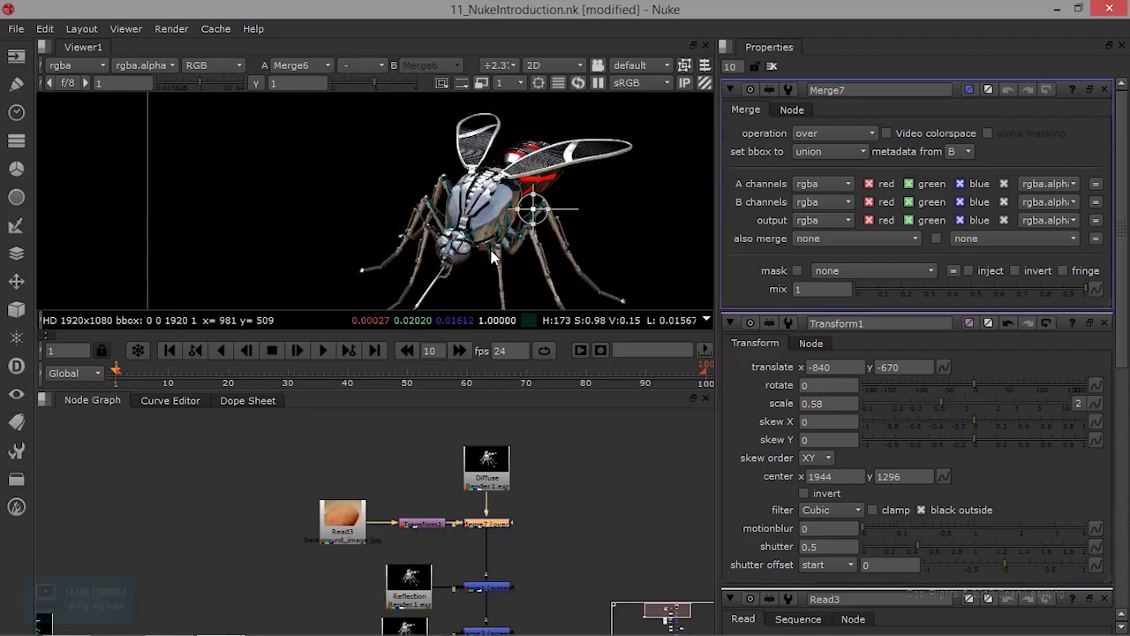
scroll(492, 256, "up", 3)
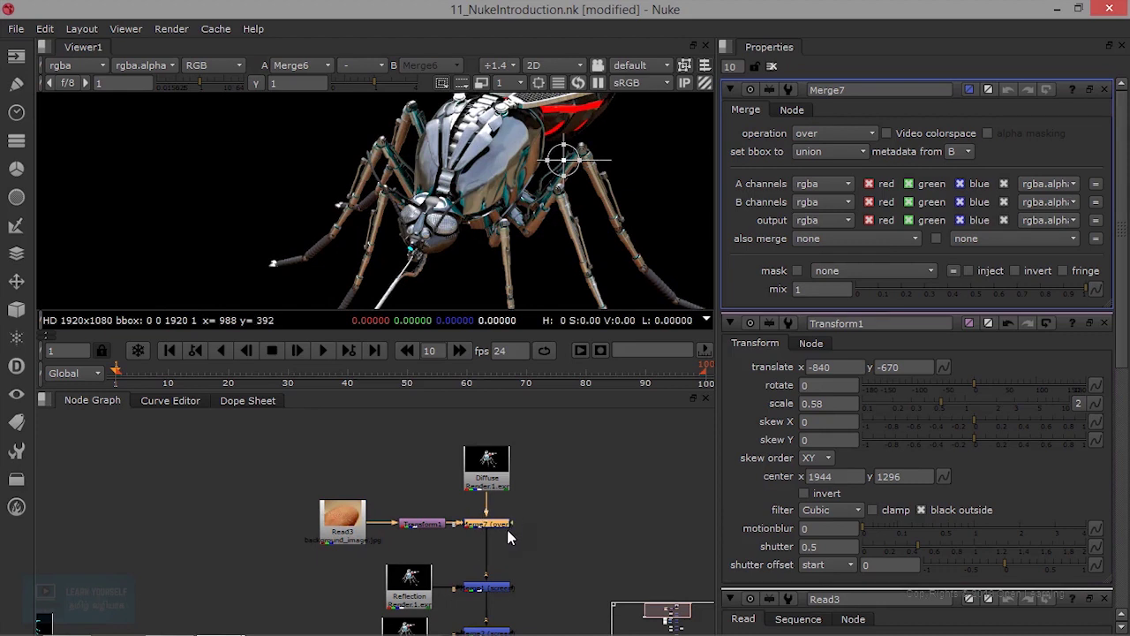
key("1")
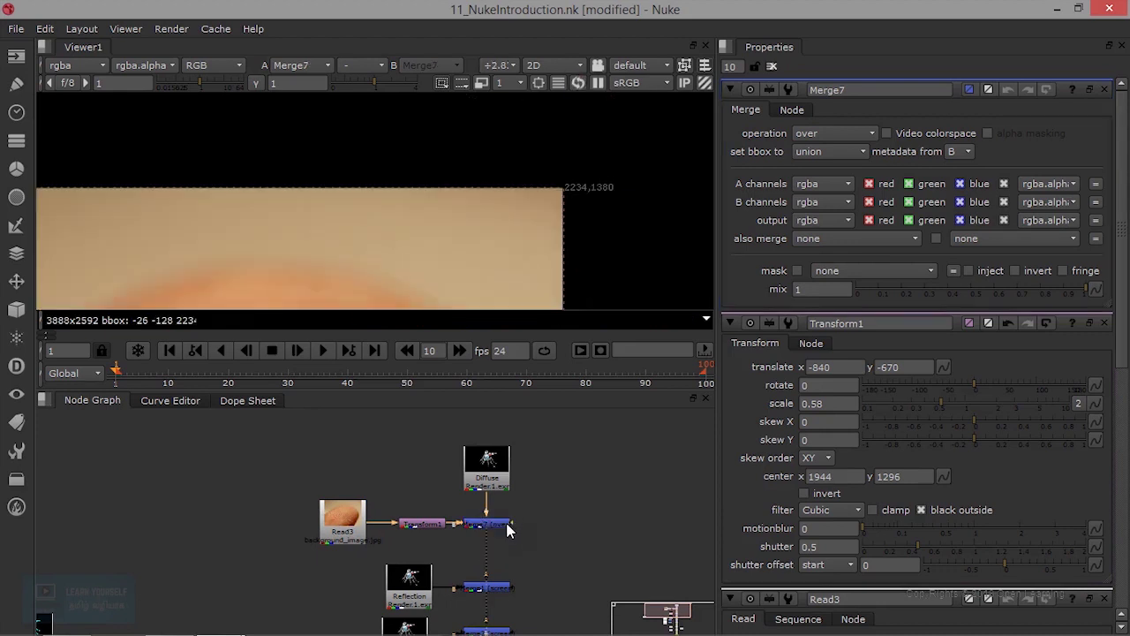
scroll(536, 229, "down", 5)
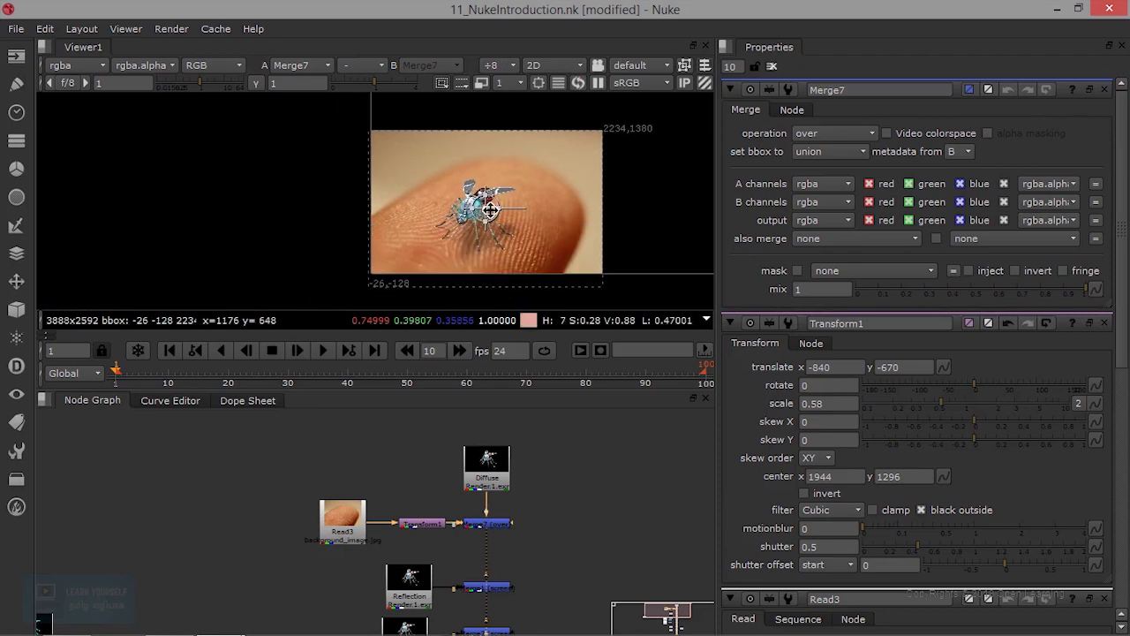
Step: Inspect the Merge7 composite up close, and display the output of the final Merge6 at the end of the chain for comparison
scroll(504, 194, "up", 4)
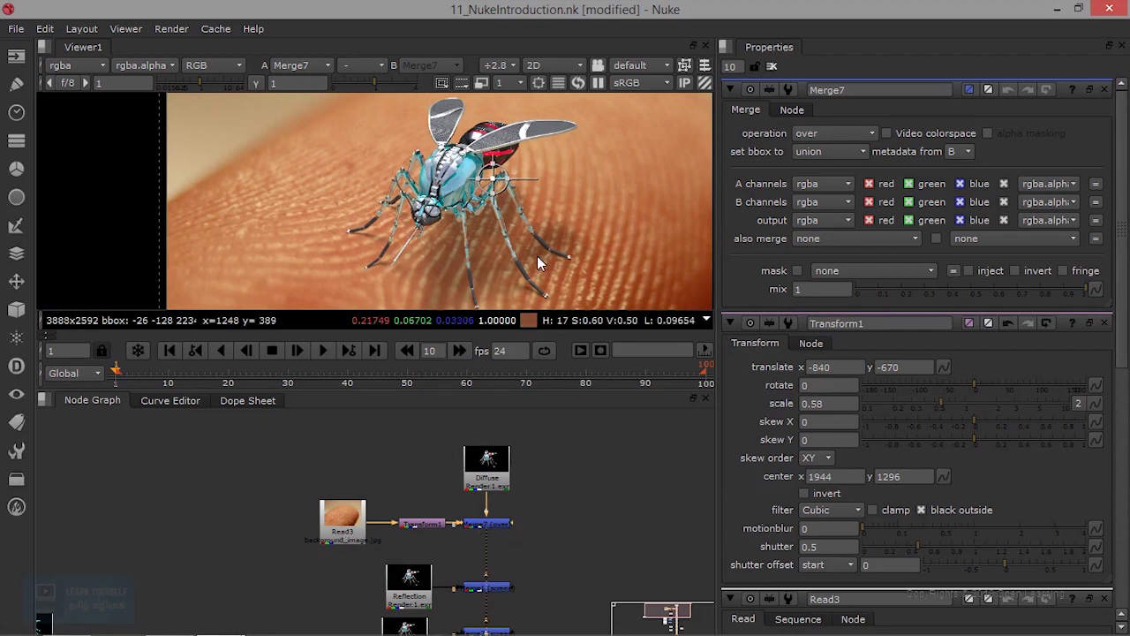
middle_click_drag(566, 622, 527, 472)
middle_click_drag(518, 600, 499, 415)
left_click(437, 472)
key("1")
scroll(528, 220, "down", 4)
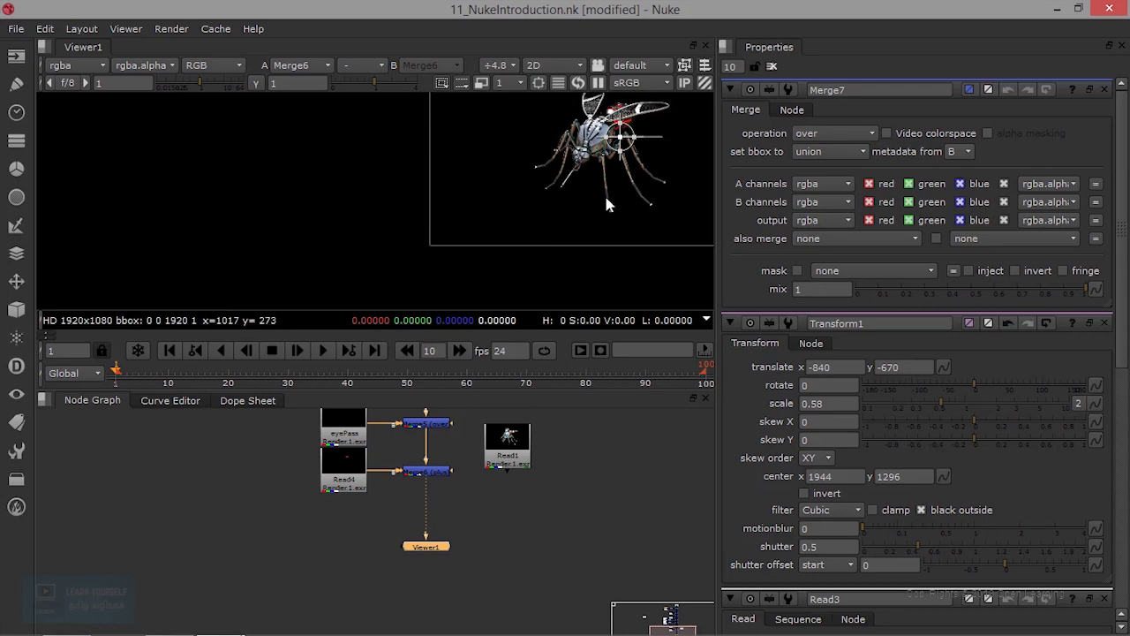
key("f")
Step: Display the Merge7 below Diffuse again and examine the mosquito robot over the fingertip up close
middle_click_drag(460, 492, 441, 589)
left_click(420, 500)
key("1")
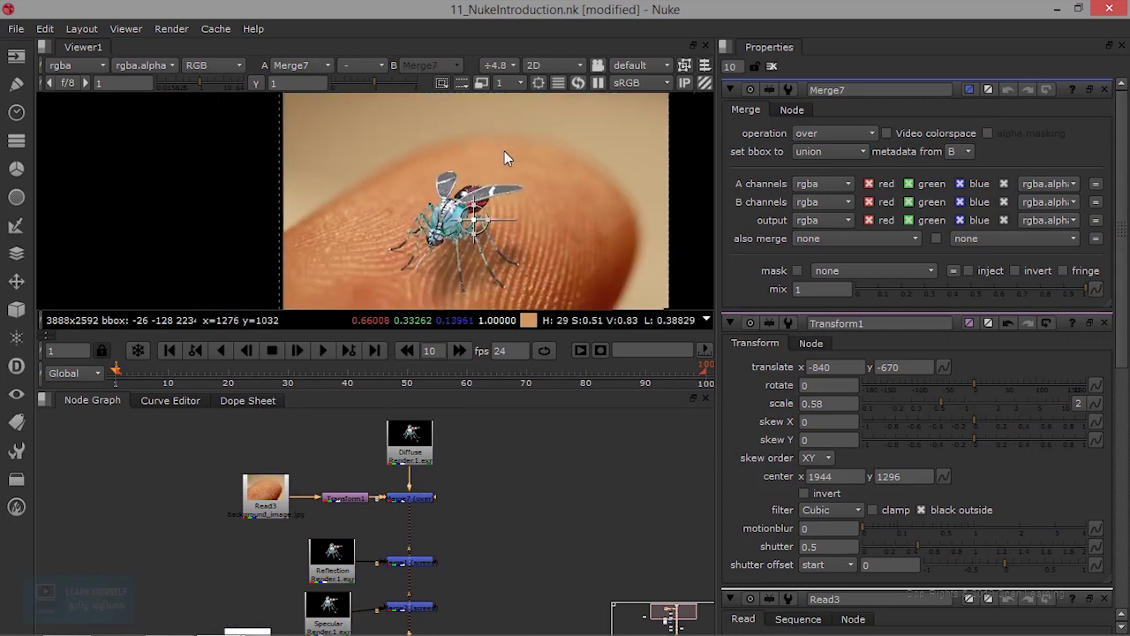
scroll(447, 264, "up", 3)
middle_click_drag(533, 610, 532, 535)
scroll(534, 543, "up", 4)
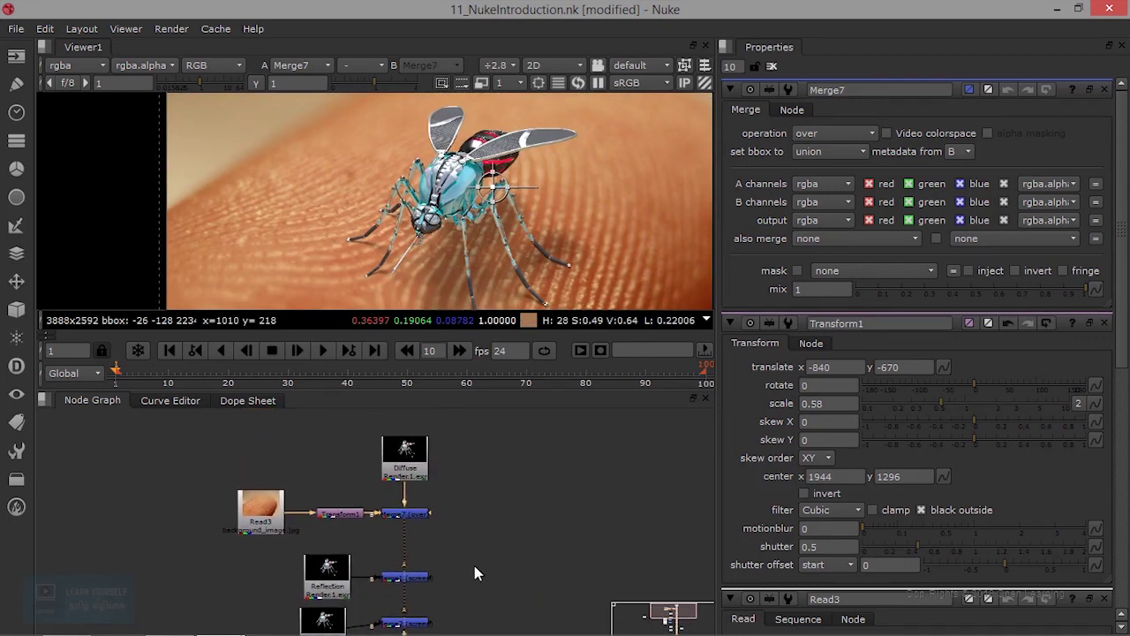
left_click(415, 514)
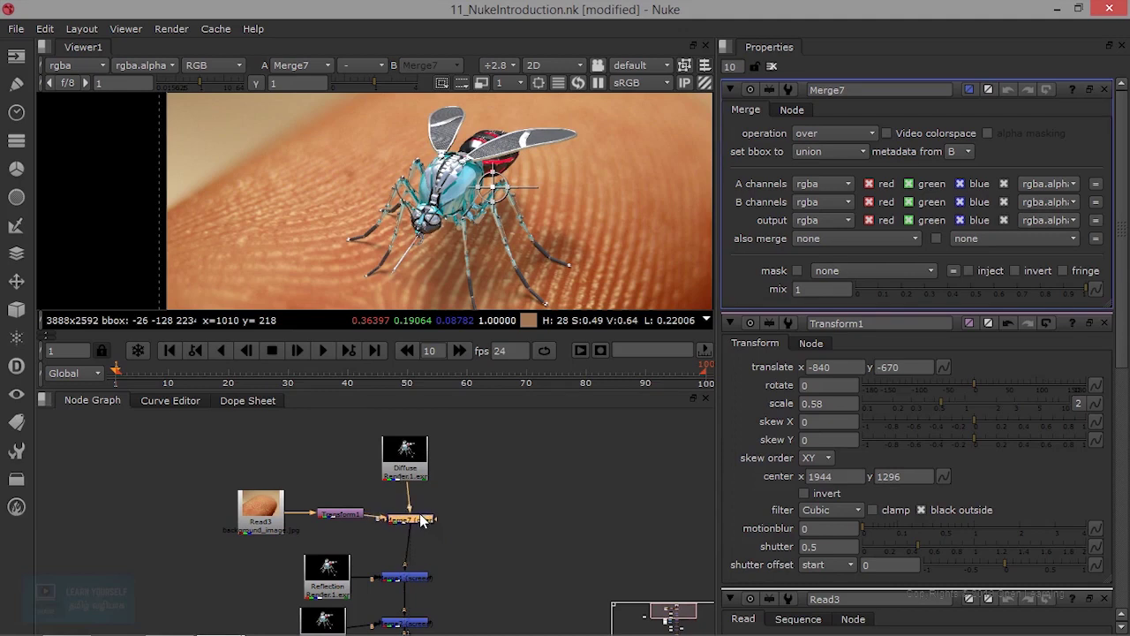
scroll(513, 522, "down", 3)
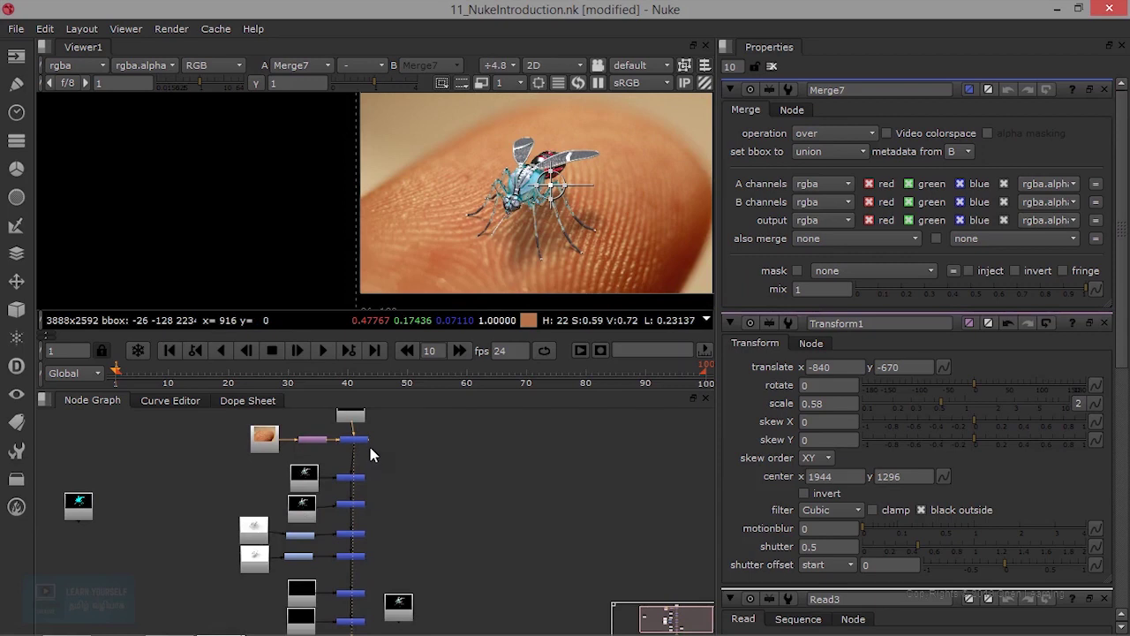
scroll(368, 439, "up", 3)
Step: Display the Diffuse pass on its own in the viewer
middle_click_drag(398, 415, 430, 542)
left_click(382, 531)
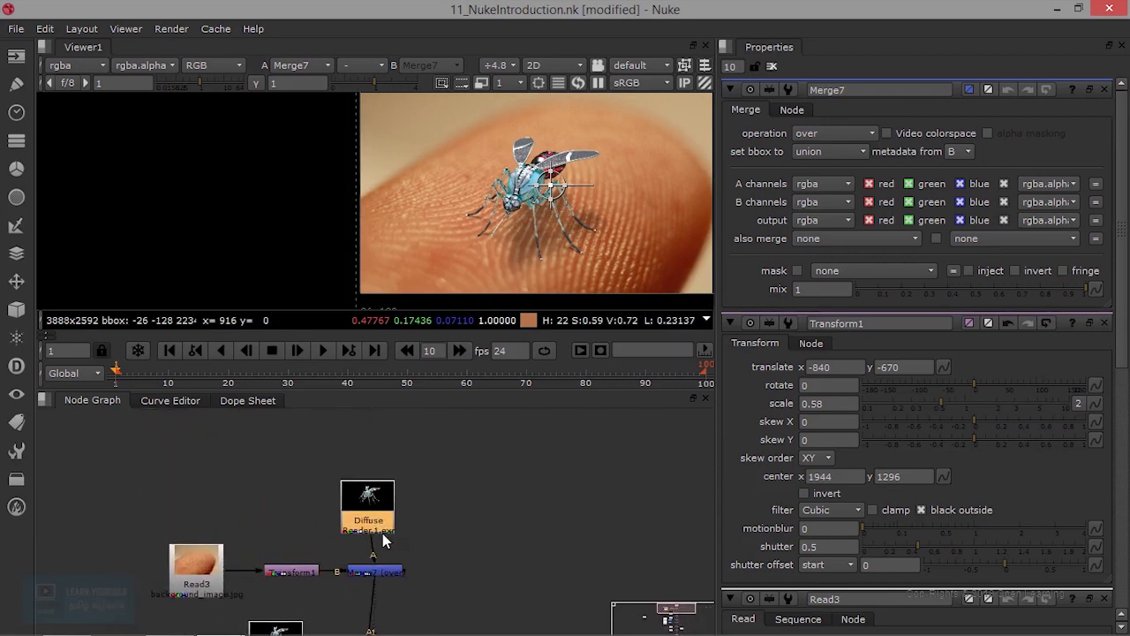
key("1")
scroll(574, 183, "down", 4)
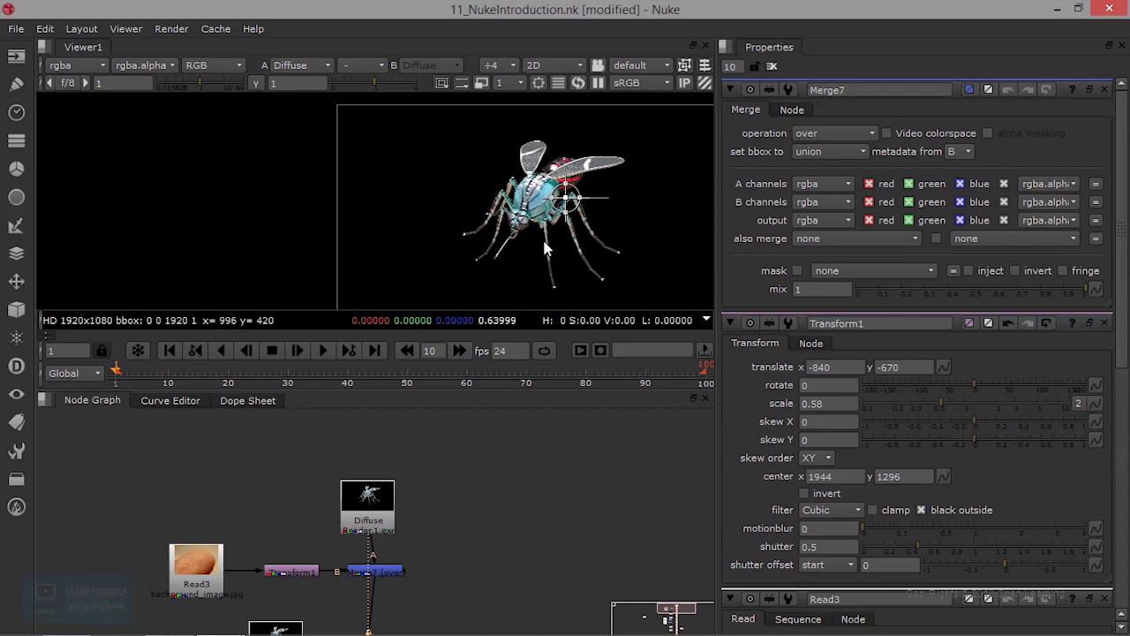
Step: Move Transform1 down beside the Reflection pass and delete the Merge7 (over) below Diffuse
middle_click_drag(316, 581, 347, 465)
left_click_drag(328, 447, 310, 482)
mouse_move(518, 539)
middle_mouse_down()
mouse_move(530, 488)
mouse_move(512, 537)
middle_mouse_up()
left_click_drag(411, 465, 414, 493)
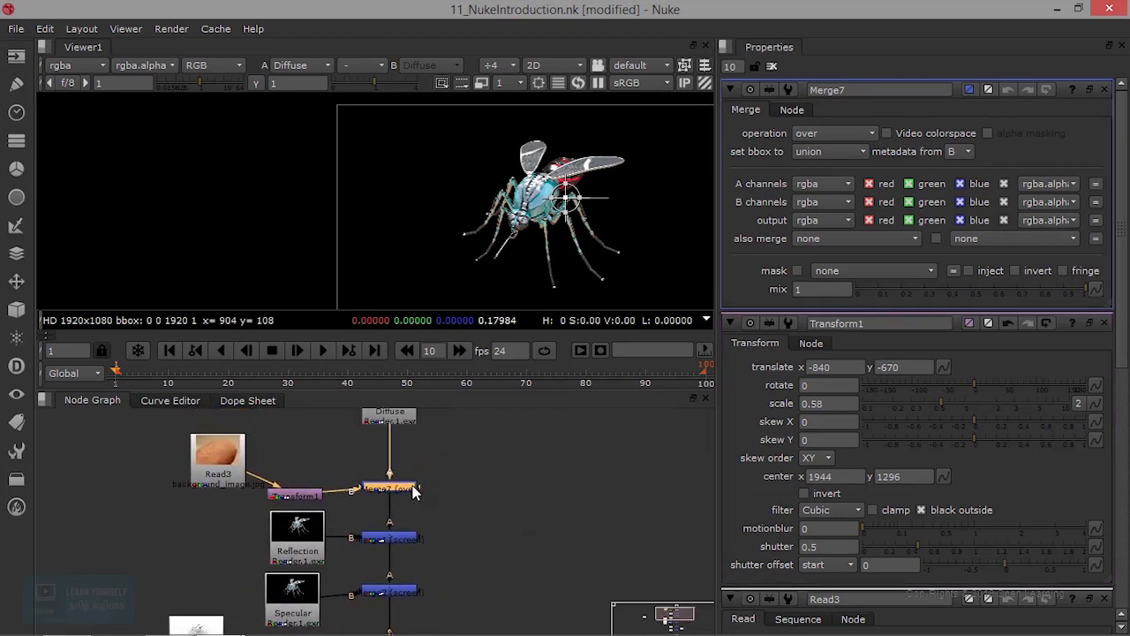
key("Delete")
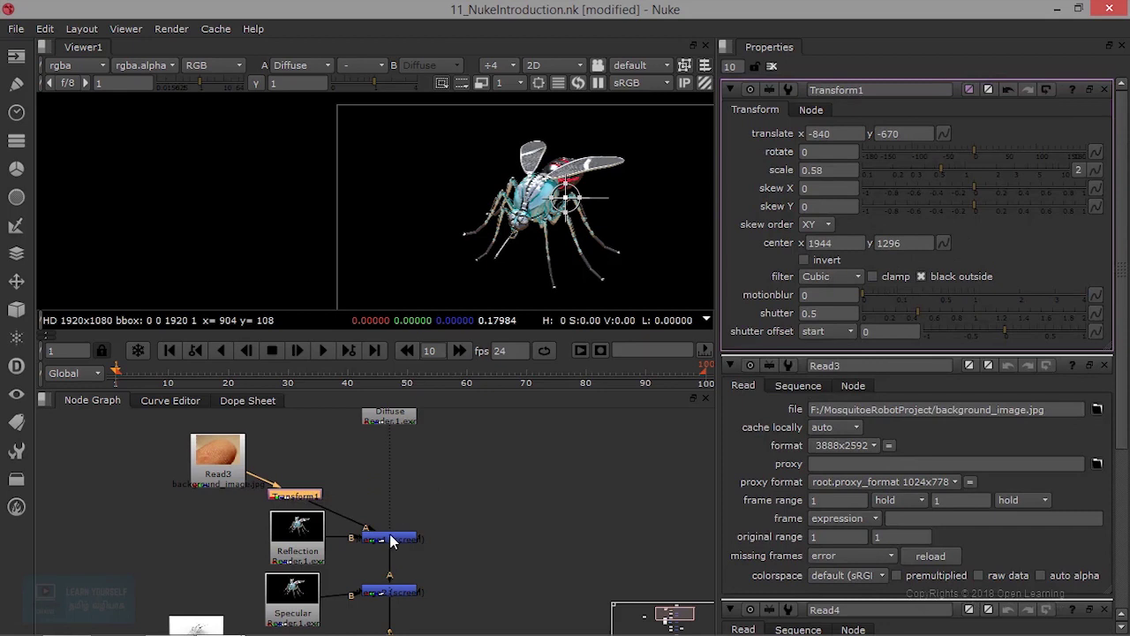
Step: Move the Reflection and Specular passes up with their screen merges to leave a gap between Merge2 and Merge3
middle_click_drag(521, 495, 544, 385)
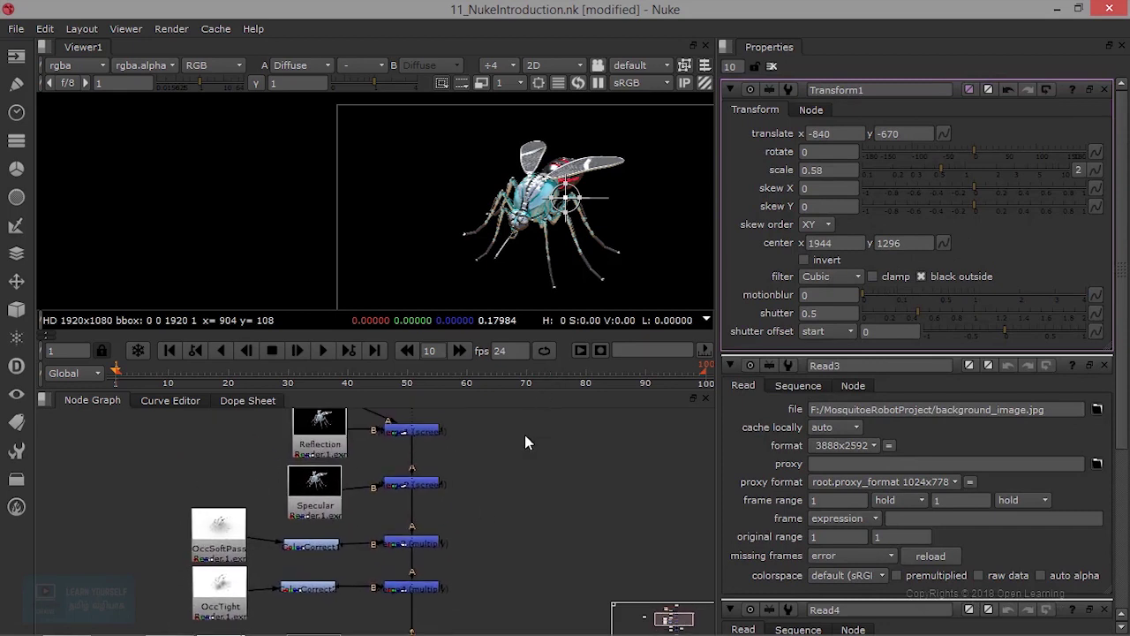
scroll(520, 449, "down", 3)
scroll(463, 520, "up", 2)
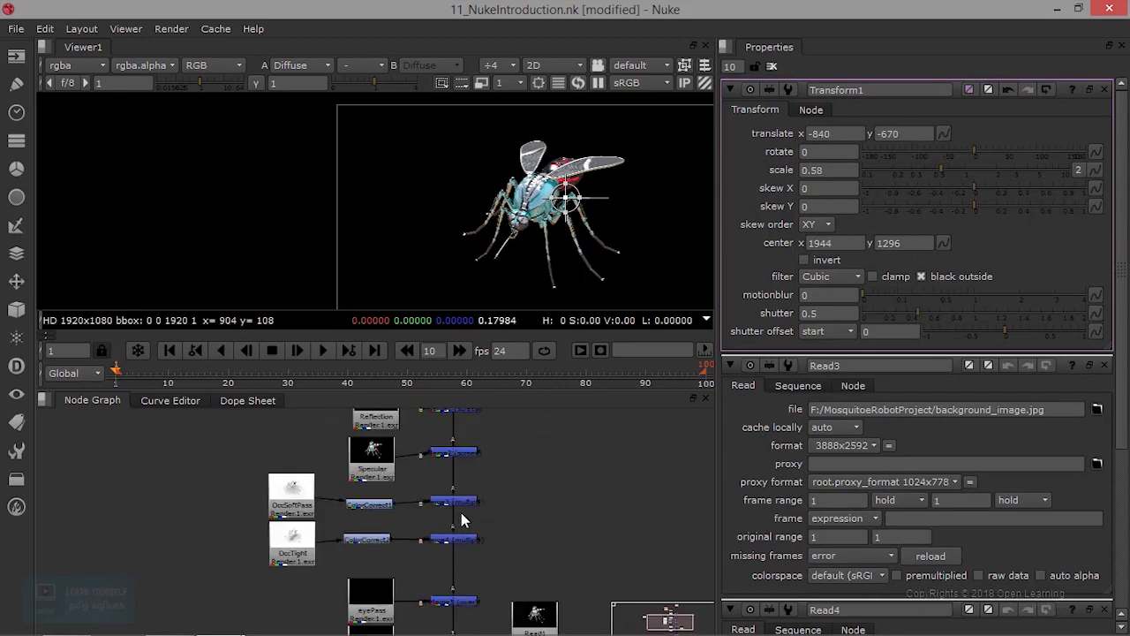
scroll(463, 521, "up", 2)
left_click(472, 463)
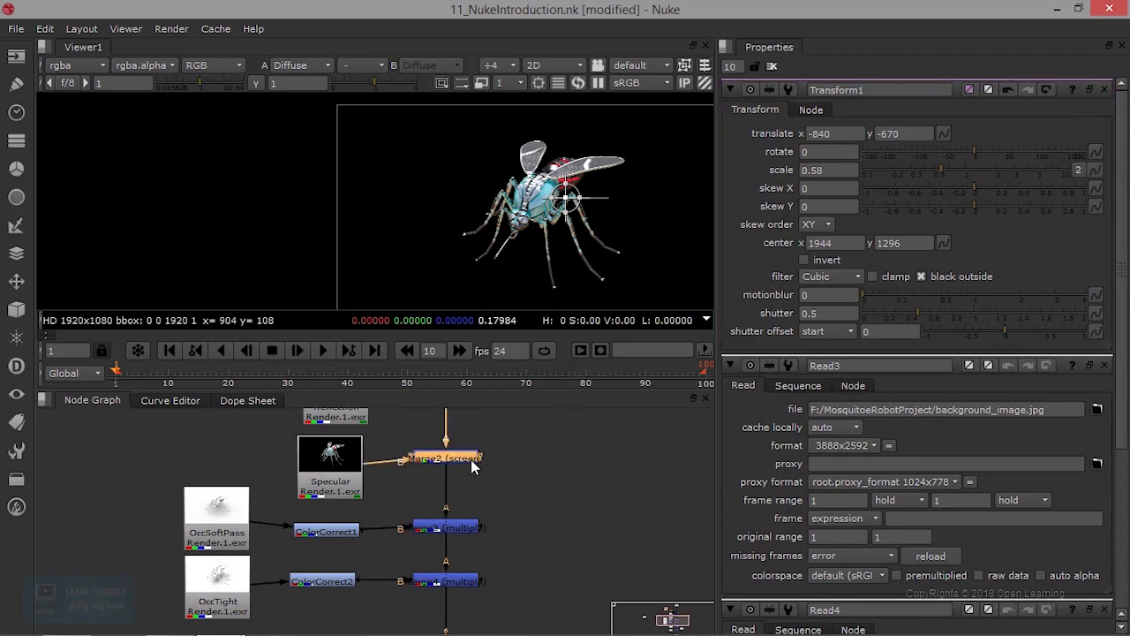
middle_click_drag(510, 489, 512, 561)
left_click_drag(422, 470, 424, 457)
left_click_drag(322, 474, 322, 462)
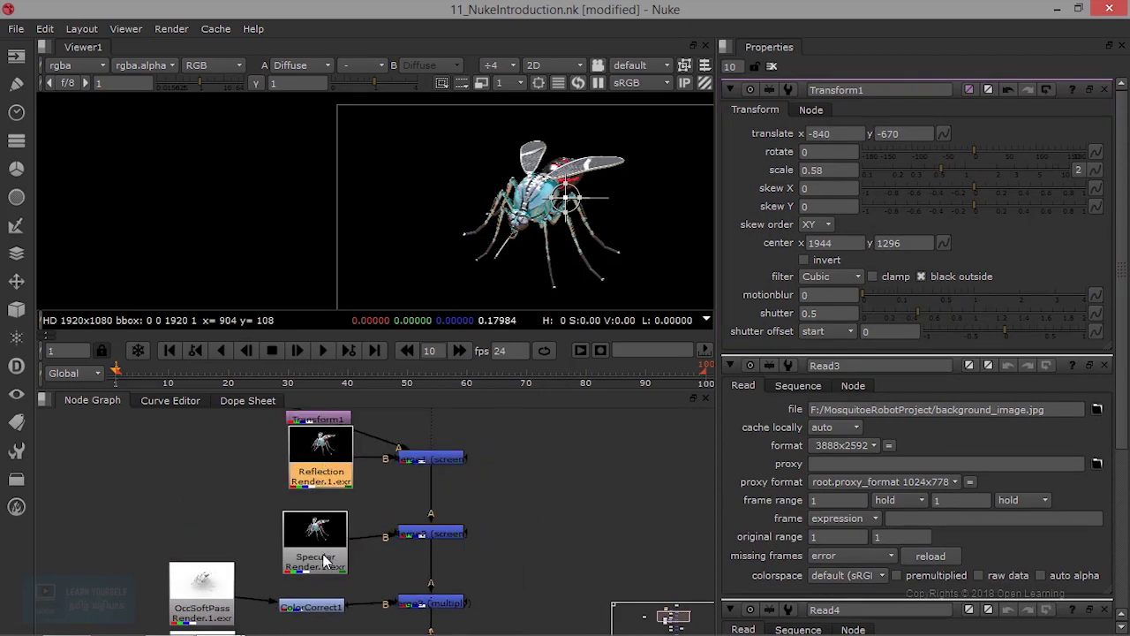
left_click_drag(327, 561, 327, 532)
left_click_drag(447, 538, 446, 520)
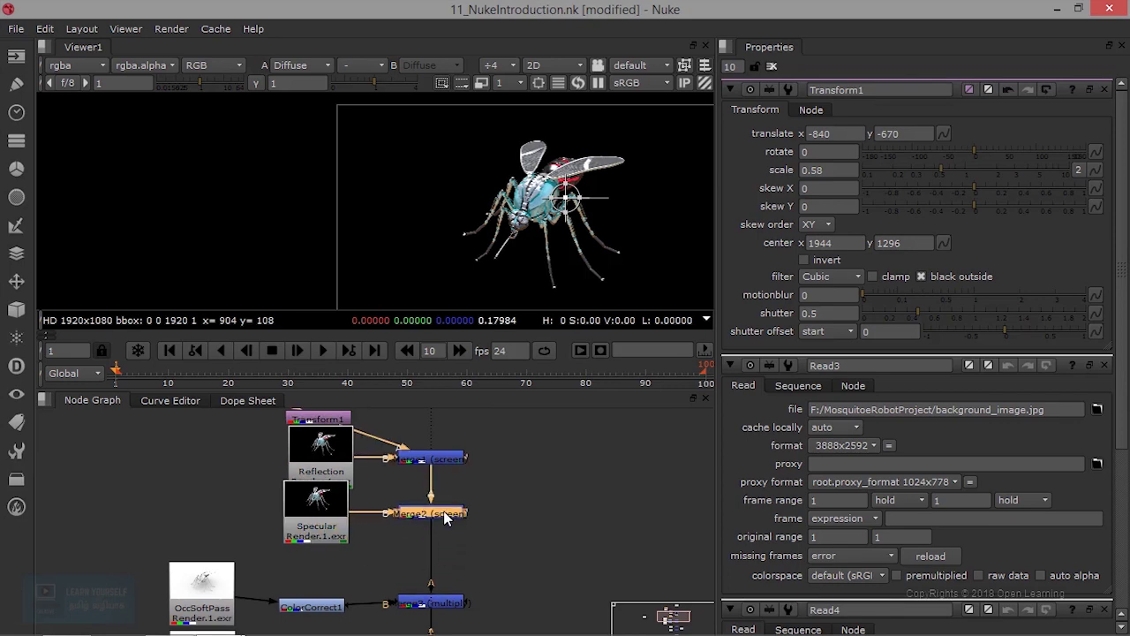
Step: Add a Merge (over) after Merge2 and reroute Transform1 from Merge1 to the new merge's B input
key("m")
left_click_drag(525, 514, 525, 553)
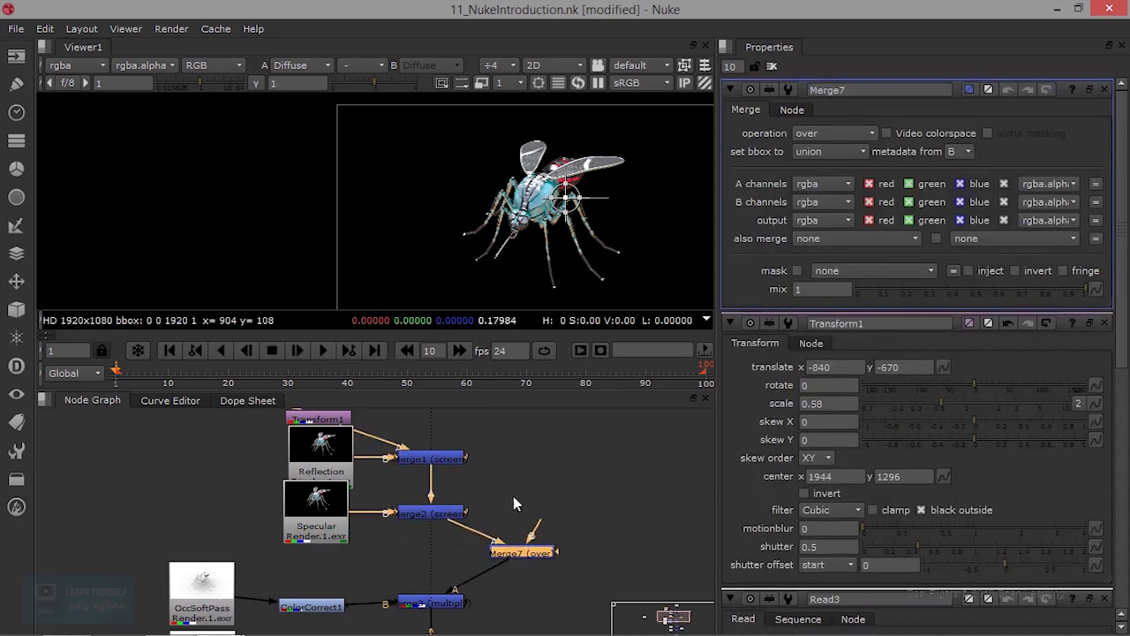
scroll(457, 527, "down", 2)
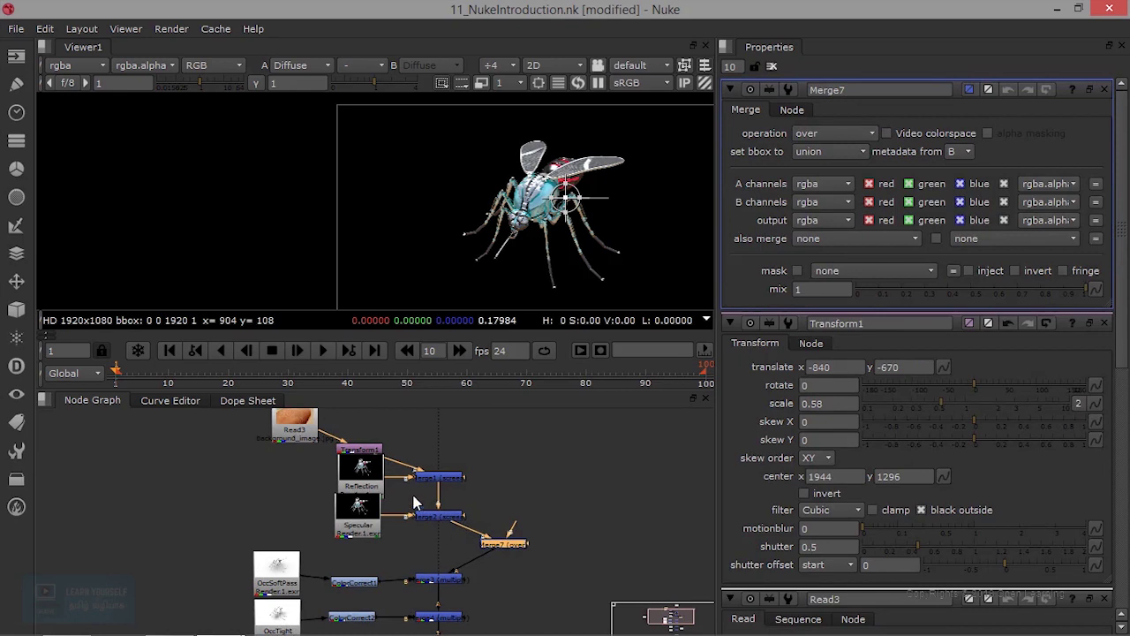
left_click_drag(372, 468, 374, 436)
left_click_drag(425, 475, 499, 542)
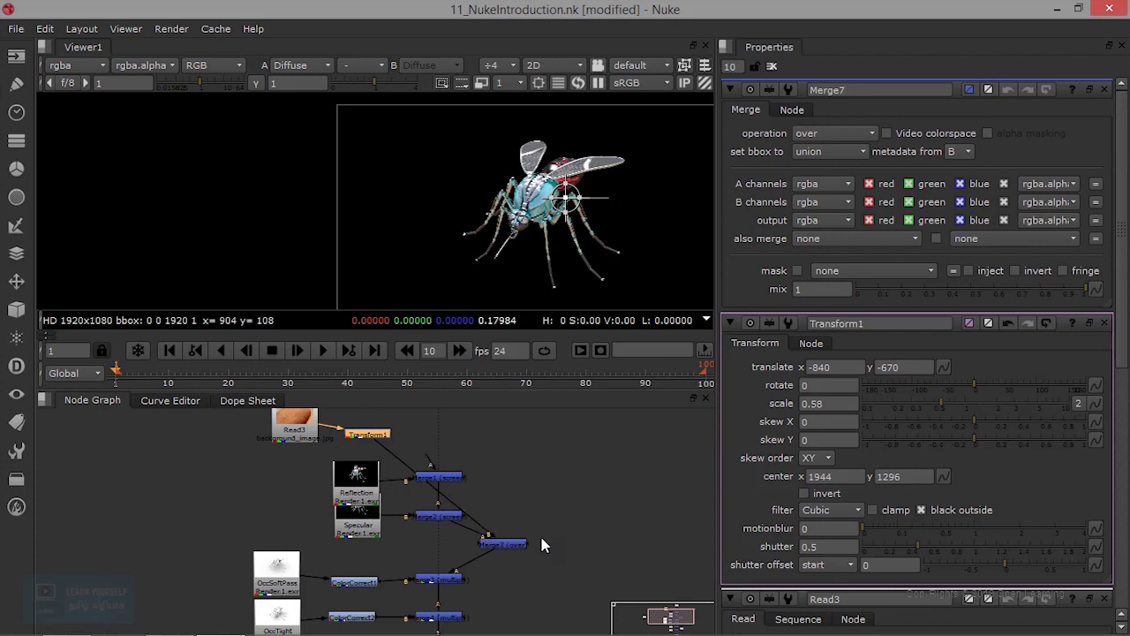
Step: Display the output of the new Merge7 after Merge2 and examine the composite
scroll(495, 543, "up", 2)
scroll(494, 544, "down", 3)
scroll(506, 538, "up", 3)
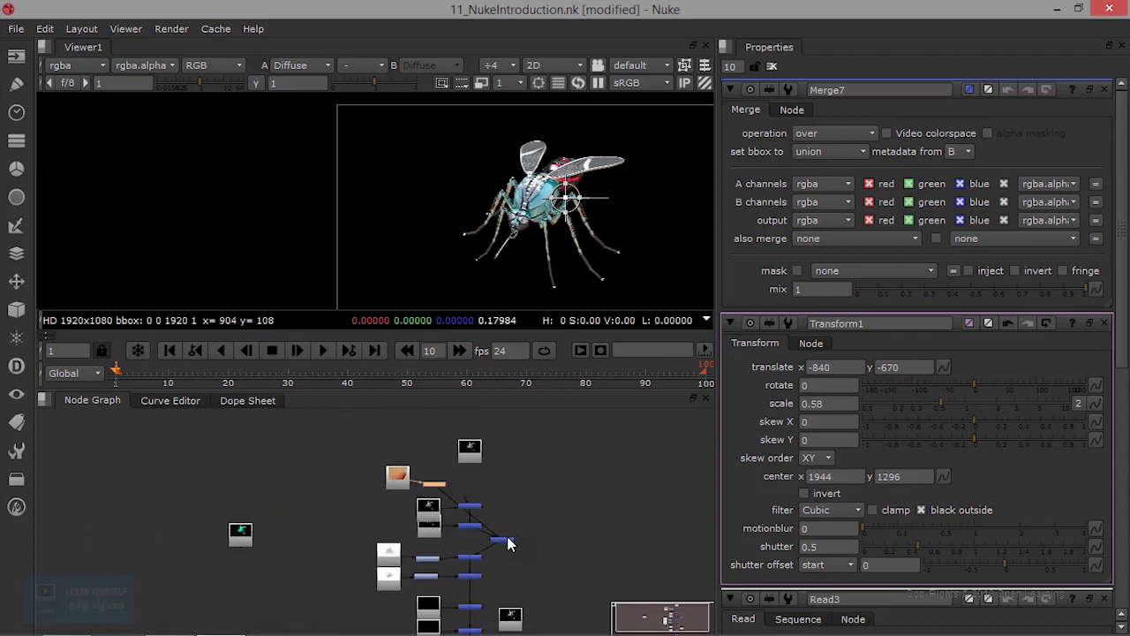
key("1")
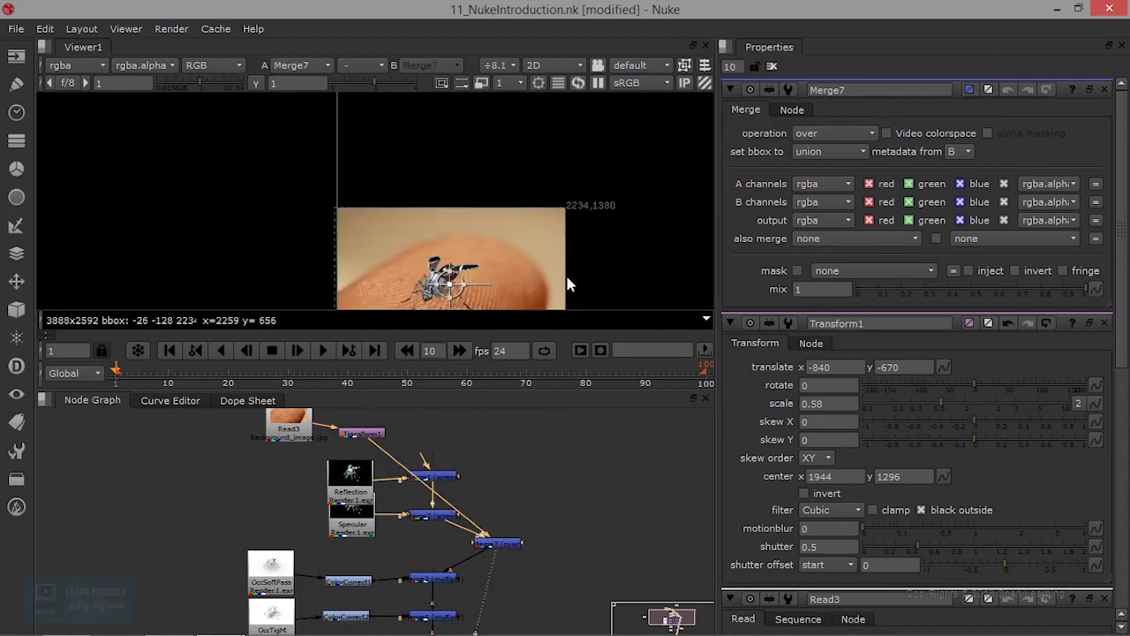
scroll(513, 232, "up", 3)
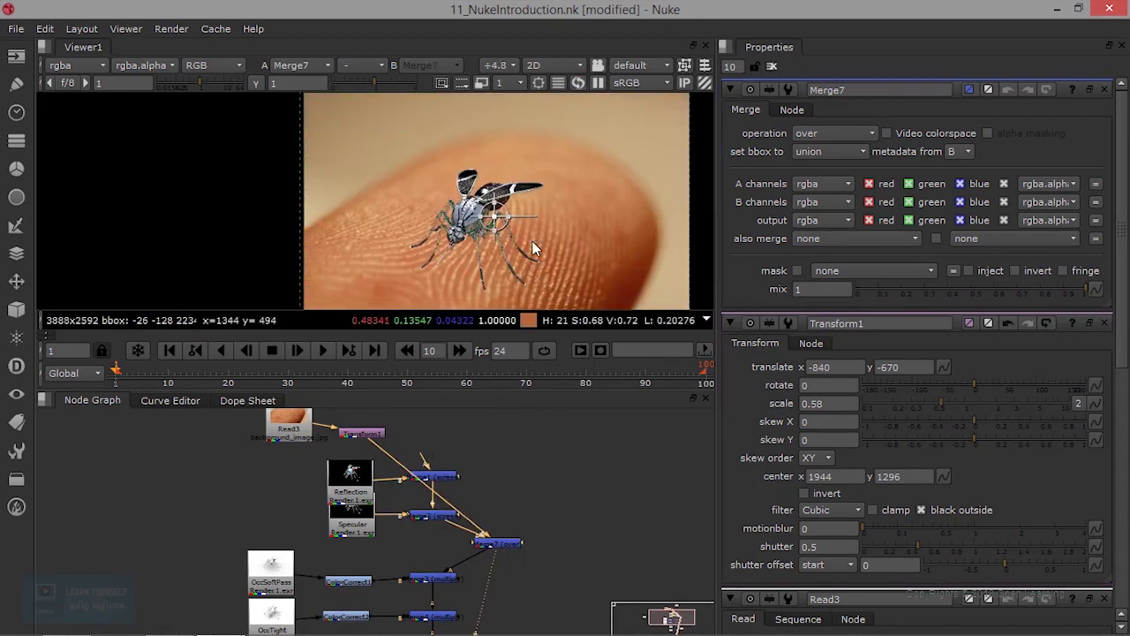
Step: Display the final Merge6 output and examine the mosquito robot over the fingertip
middle_click_drag(476, 597, 469, 445)
left_click(426, 560)
key("1")
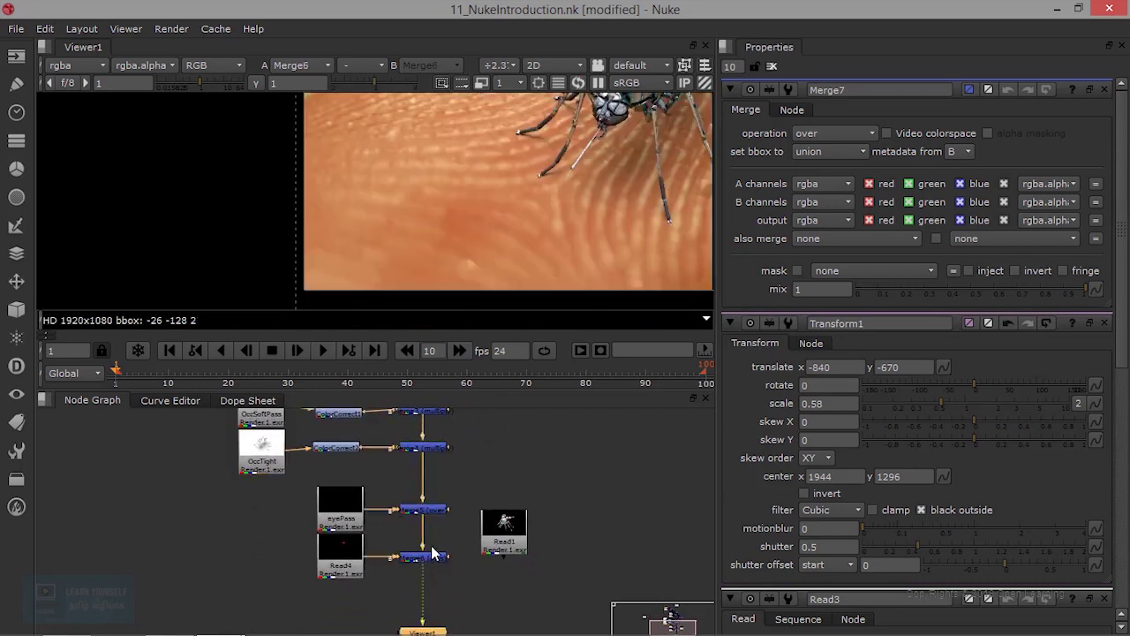
scroll(566, 194, "down", 2)
scroll(530, 220, "down", 1)
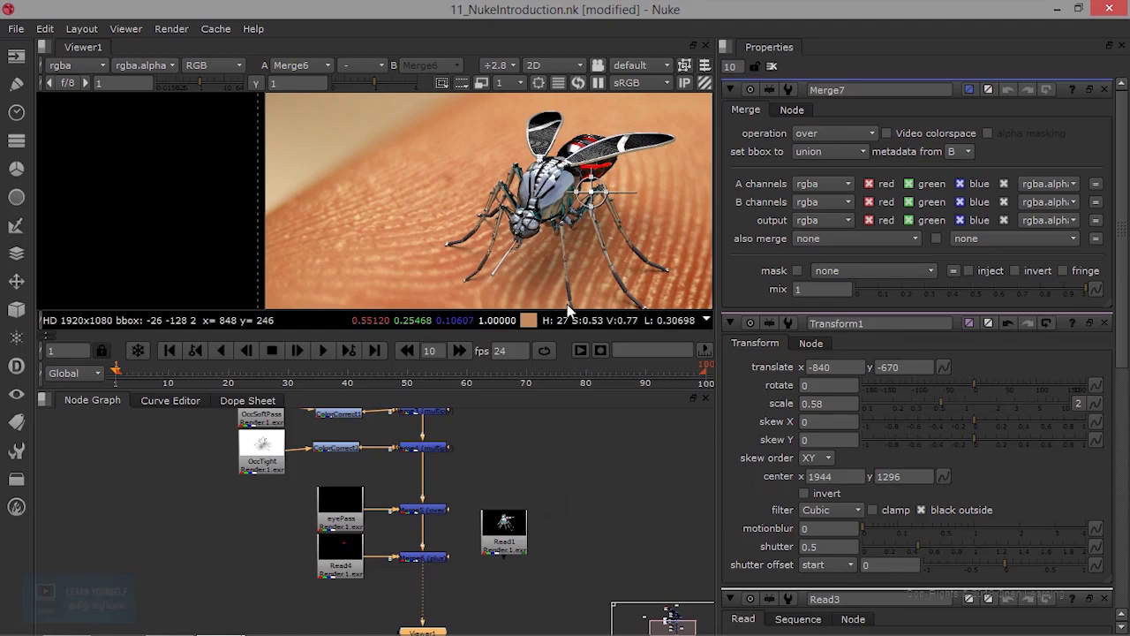
Step: Align Merge7 in the column between Merge2 and Merge3, and spread the Reflection and Specular nodes apart
middle_click_drag(481, 478, 471, 603)
left_click_drag(473, 510, 402, 514)
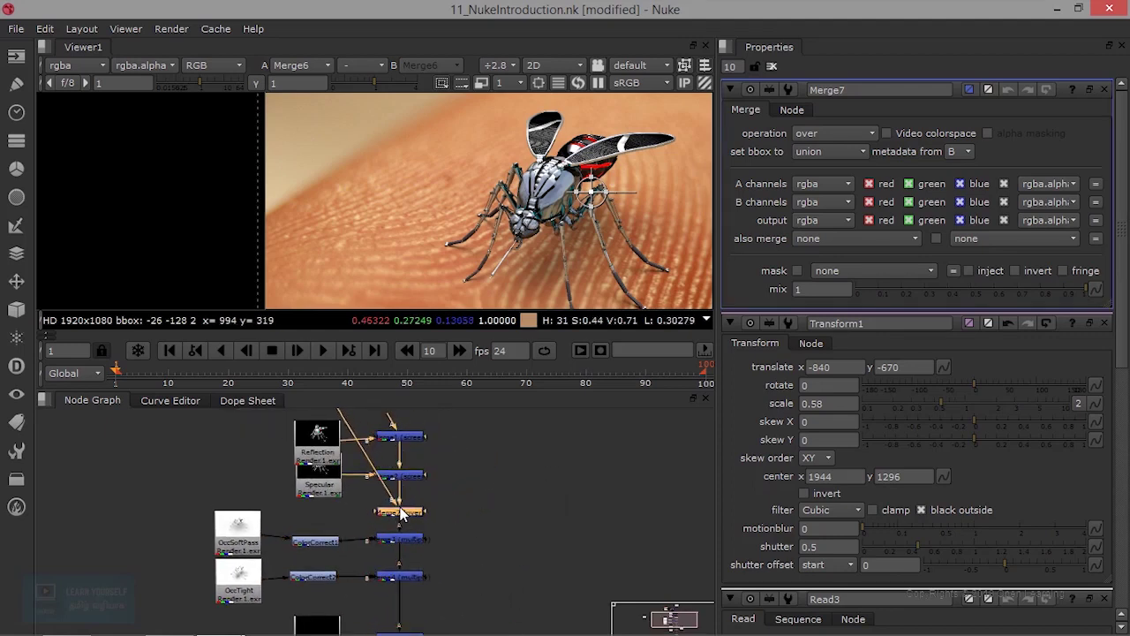
scroll(377, 520, "up", 3)
middle_click_drag(391, 461, 388, 564)
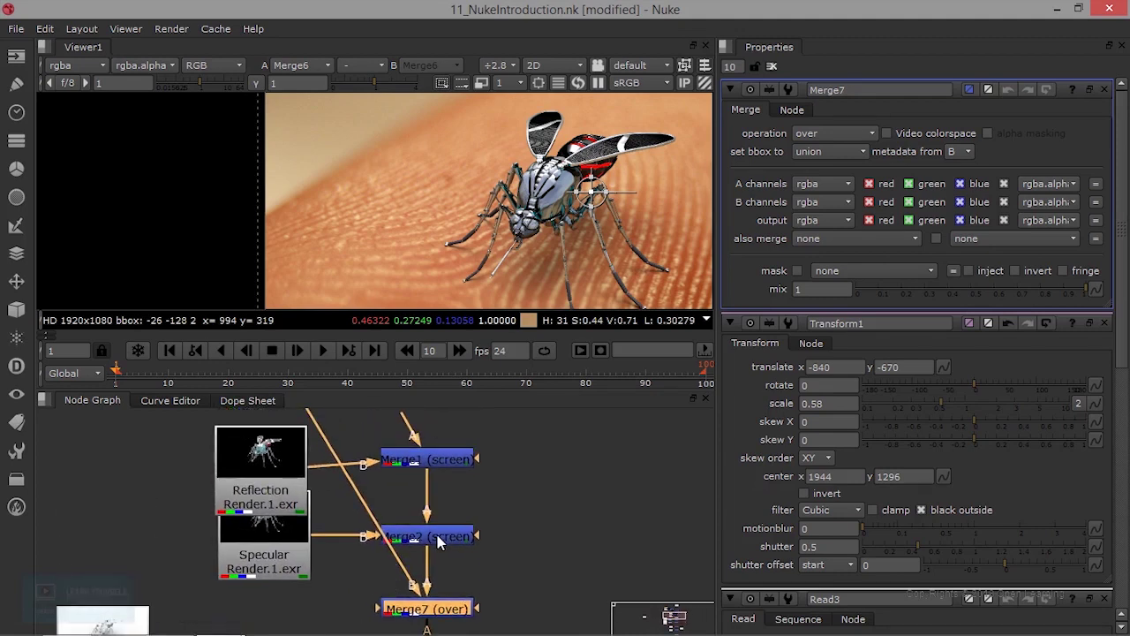
left_click(285, 532)
left_click_drag(273, 480, 275, 446)
left_click_drag(280, 538, 274, 562)
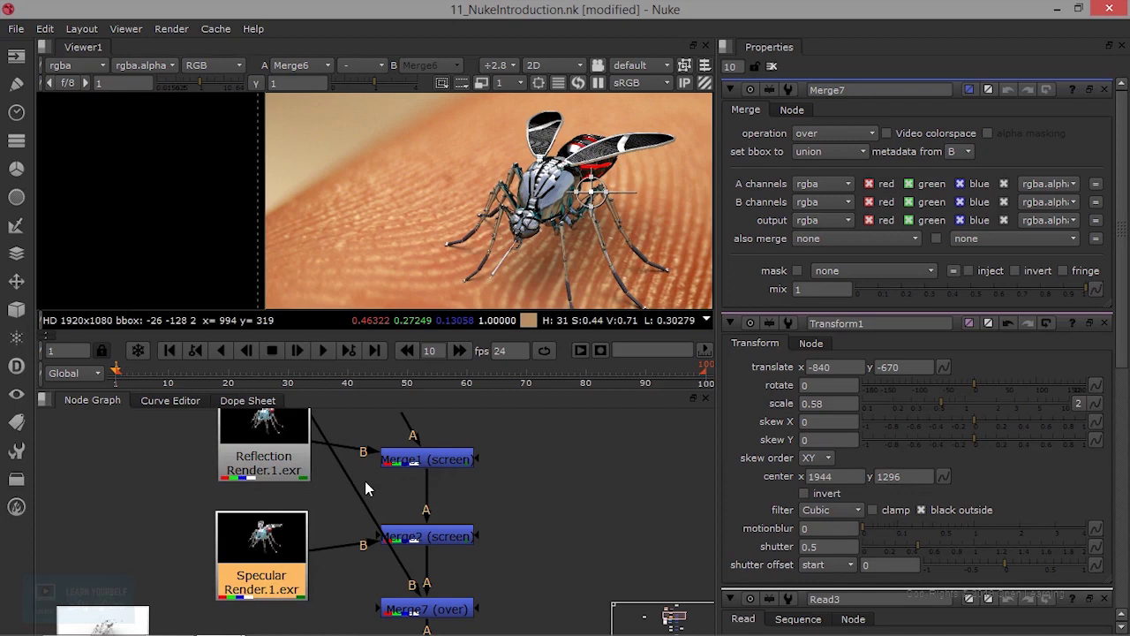
Step: View the Merge1 output and the Specular pass one after the other in the viewer
left_click(428, 460)
key("1")
left_click(260, 549)
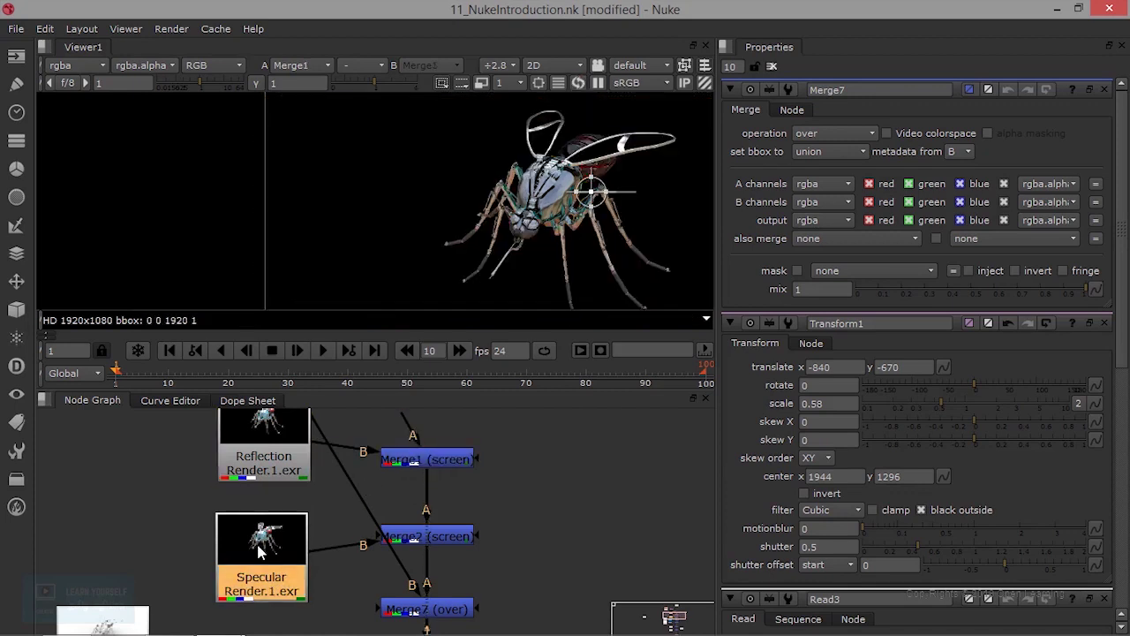
key("1")
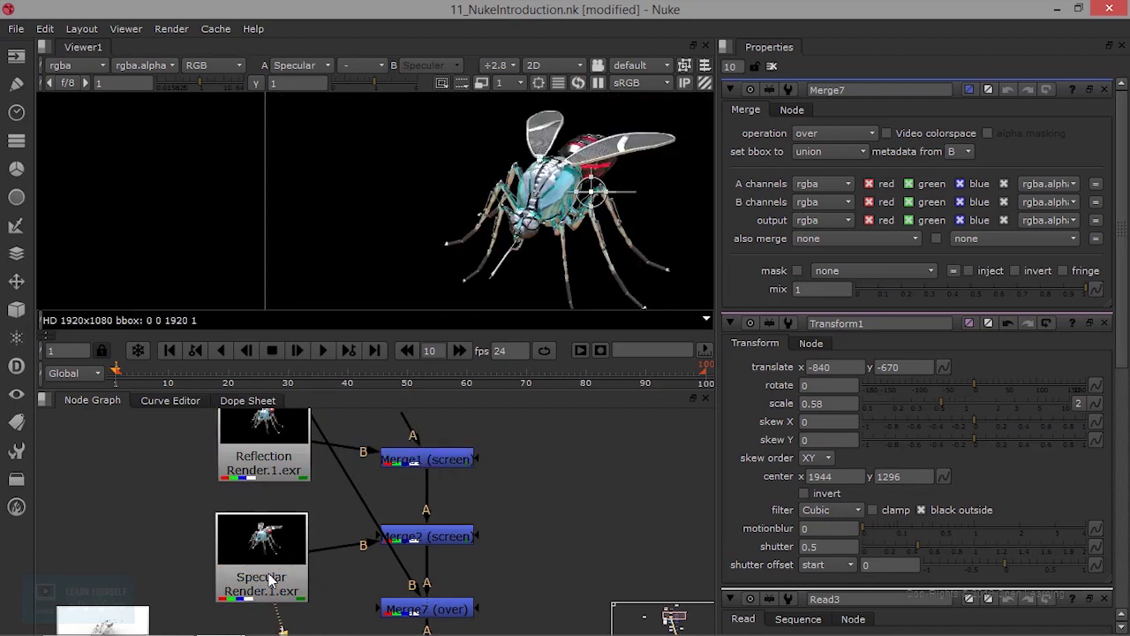
Step: Delete the Merge7 below Merge2 and insert a Merge (over) between Merge1 and Merge2 instead
mouse_move(449, 614)
left_mouse_down()
mouse_move(444, 606)
mouse_move(464, 597)
mouse_move(453, 598)
left_mouse_up()
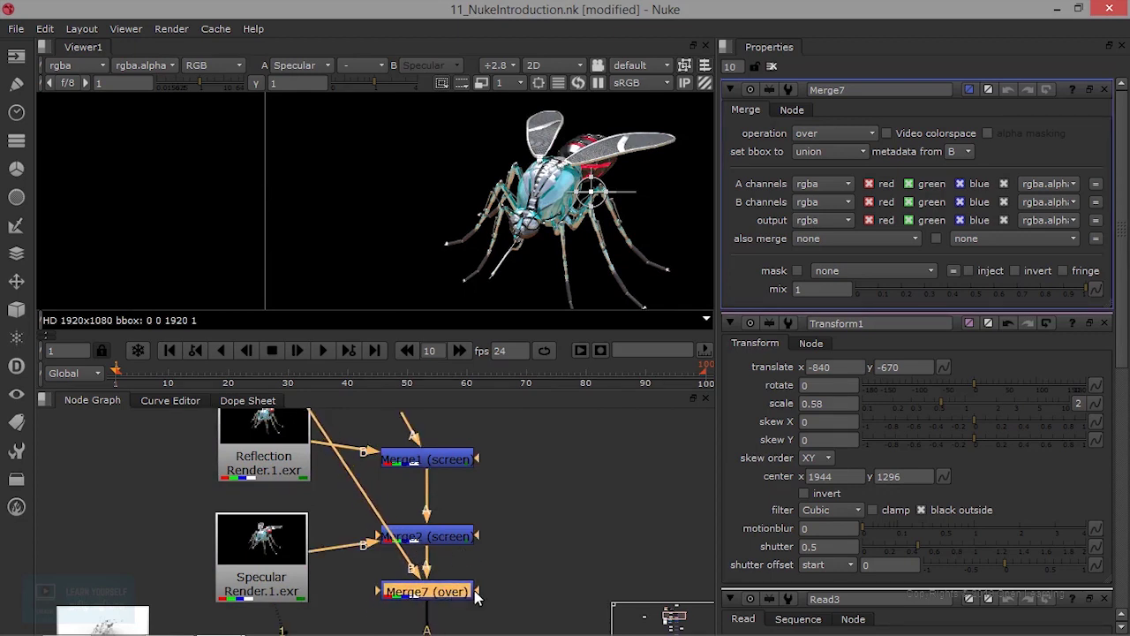
key("Delete")
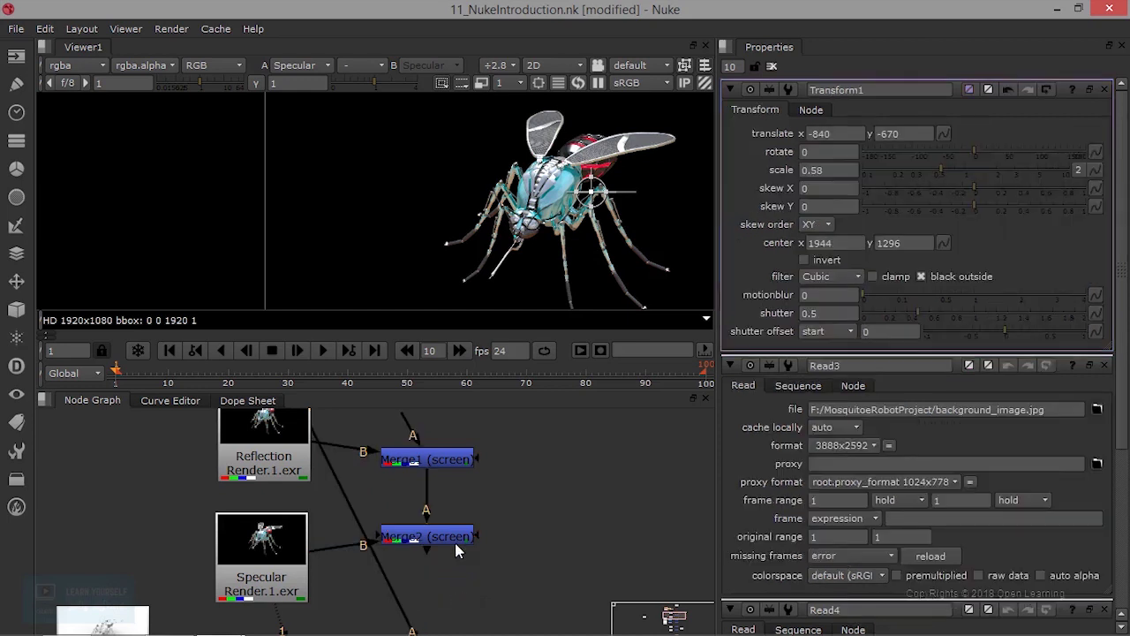
left_click(443, 467)
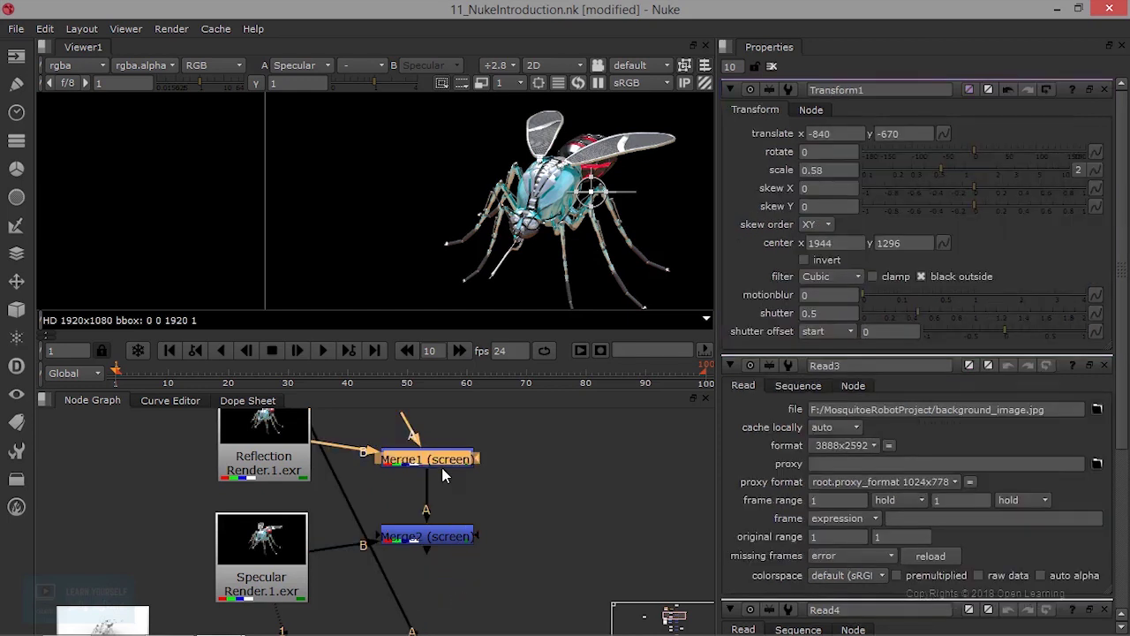
key("m")
left_click_drag(528, 458, 420, 501)
Step: Reconnect the A input of Merge3 (multiply) from Transform1 to the output of Merge2
left_click(432, 538)
middle_click_drag(487, 571, 503, 444)
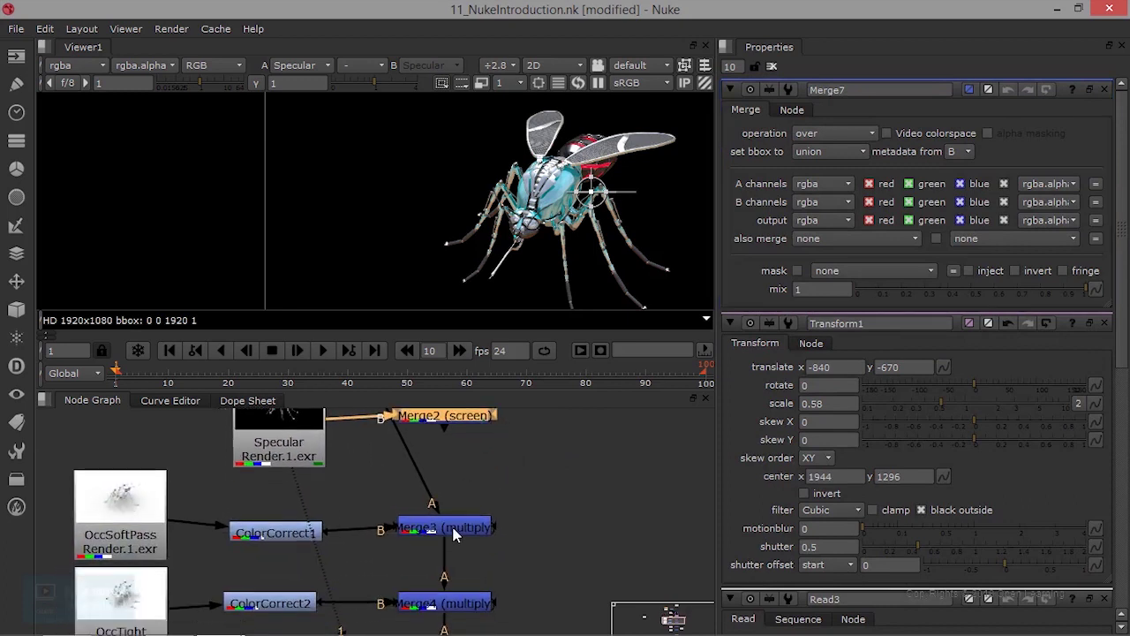
middle_click_drag(468, 494, 449, 565)
left_click_drag(383, 517, 424, 482)
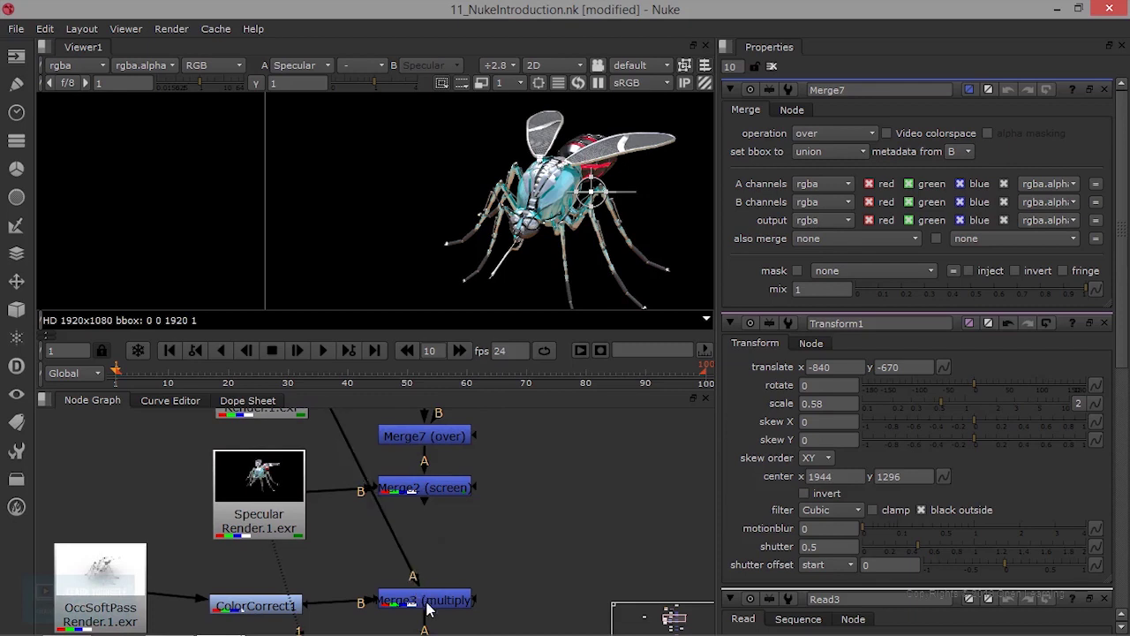
scroll(427, 610, "down", 3)
left_click_drag(349, 443, 430, 538)
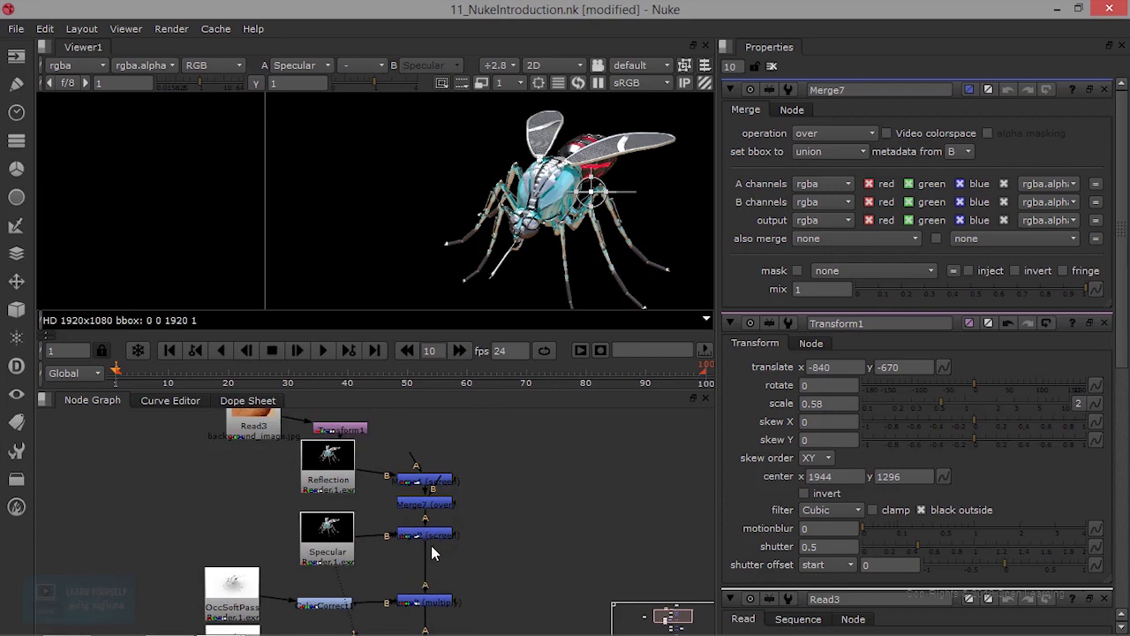
Step: Connect the B input of the Merge7 between Merge1 and Merge2 to Transform1
scroll(432, 548, "up", 3)
middle_click_drag(445, 454, 460, 586)
left_click_drag(464, 541, 276, 437)
scroll(402, 572, "down", 3)
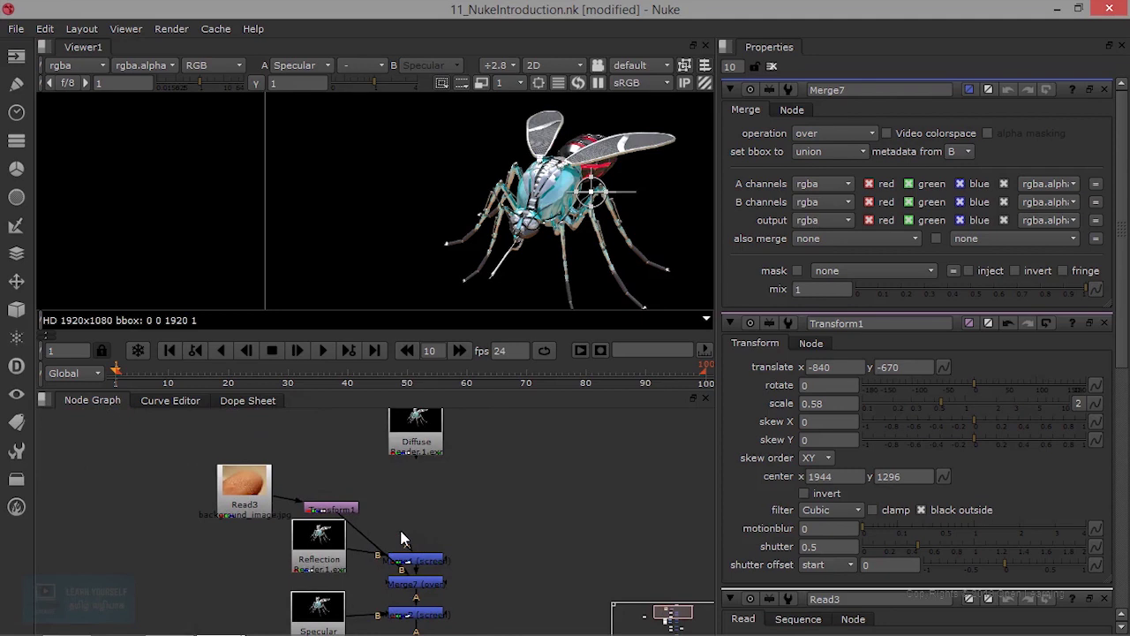
Step: View the output of Merge2 (screen), below the newly inserted background merge, in the viewer
left_click_drag(428, 446, 421, 430)
middle_click_drag(471, 533, 490, 372)
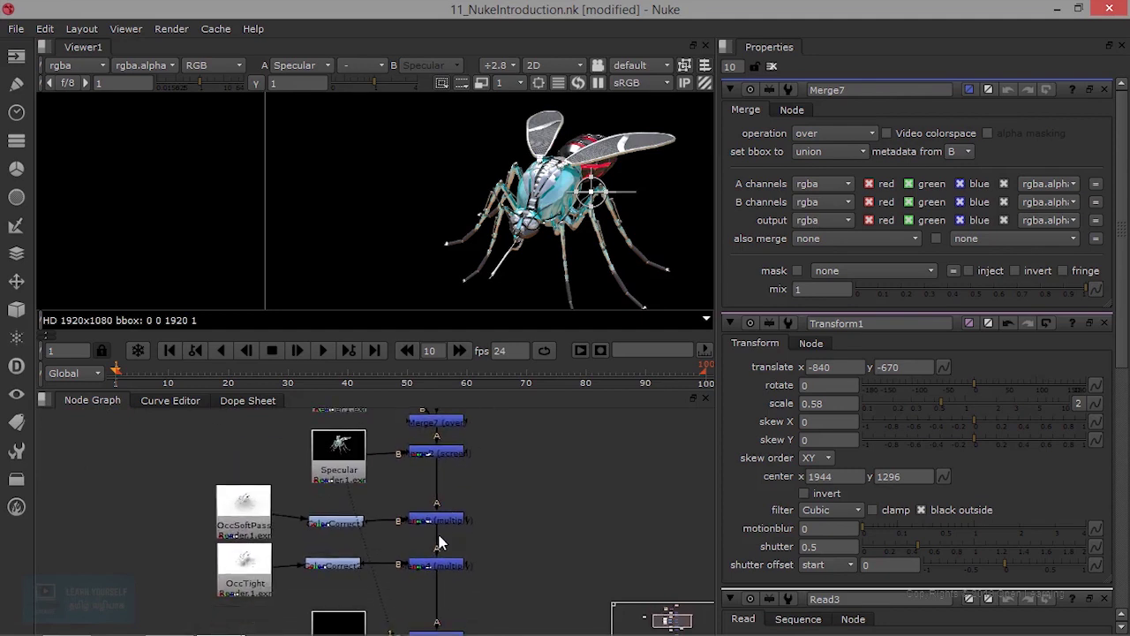
scroll(439, 535, "up", 3)
middle_click_drag(497, 482, 447, 557)
scroll(468, 593, "down", 3)
left_click(444, 518)
key("1")
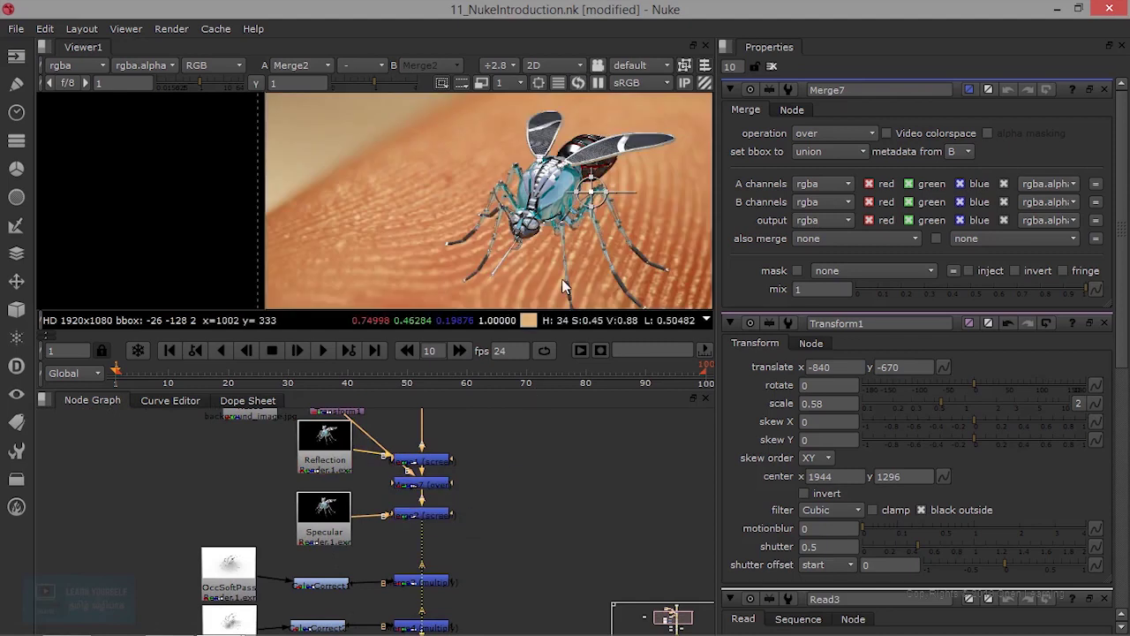
Step: View the Merge4 (multiply) output and the Merge6 (plus) output one after the other in the viewer
middle_click_drag(517, 575, 467, 486)
left_click(398, 536)
key("1")
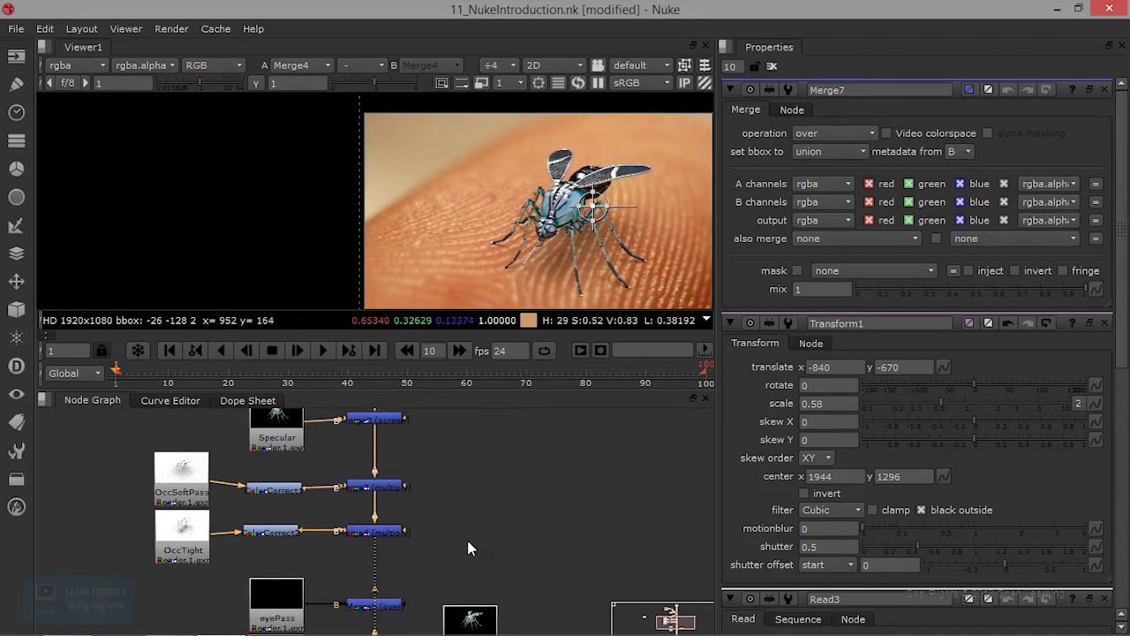
left_click(467, 537)
middle_click_drag(466, 537, 468, 444)
left_click(392, 561)
key("1")
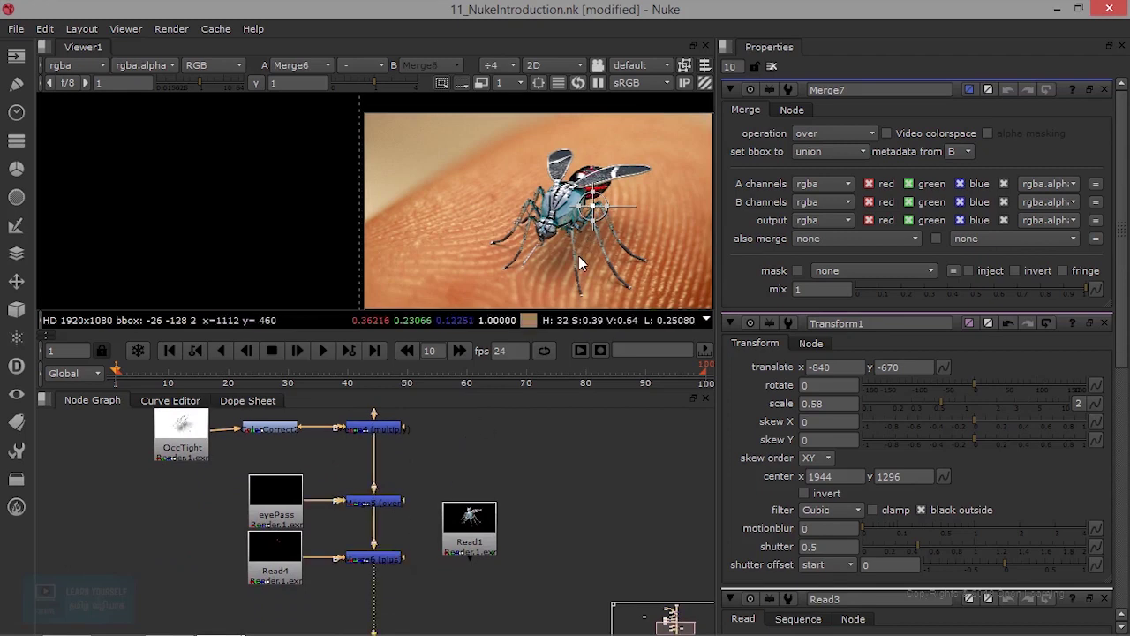
Step: Examine the mosquito's body, legs and contact shadows on the fingertip up close in the Merge6 result
middle_click_drag(388, 629, 392, 518)
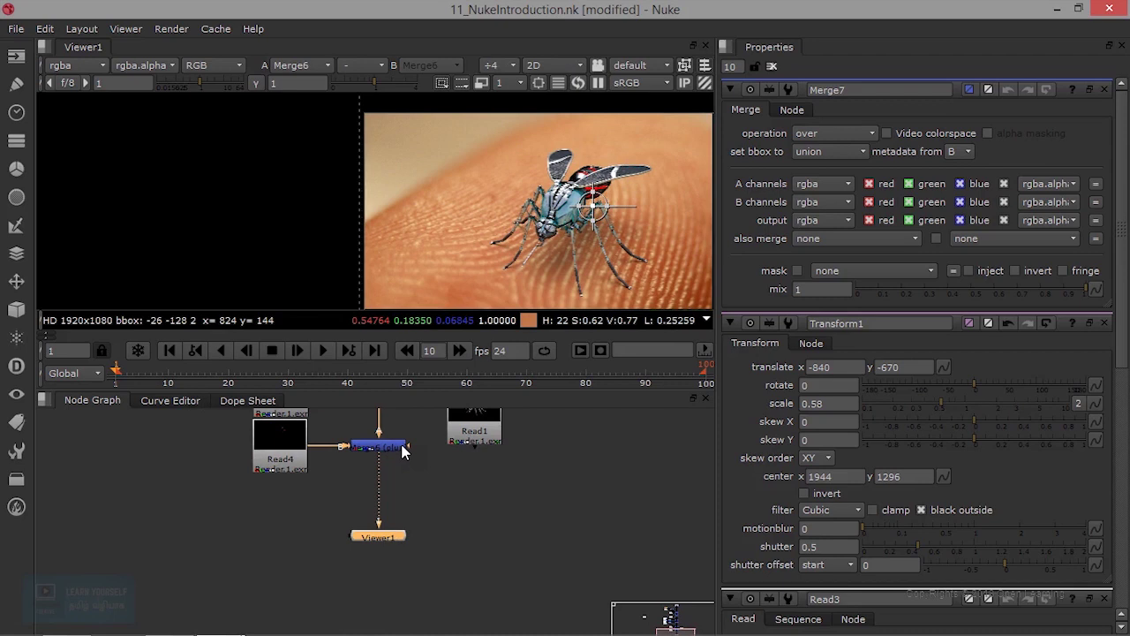
scroll(579, 225, "up", 2)
middle_click_drag(601, 225, 442, 203)
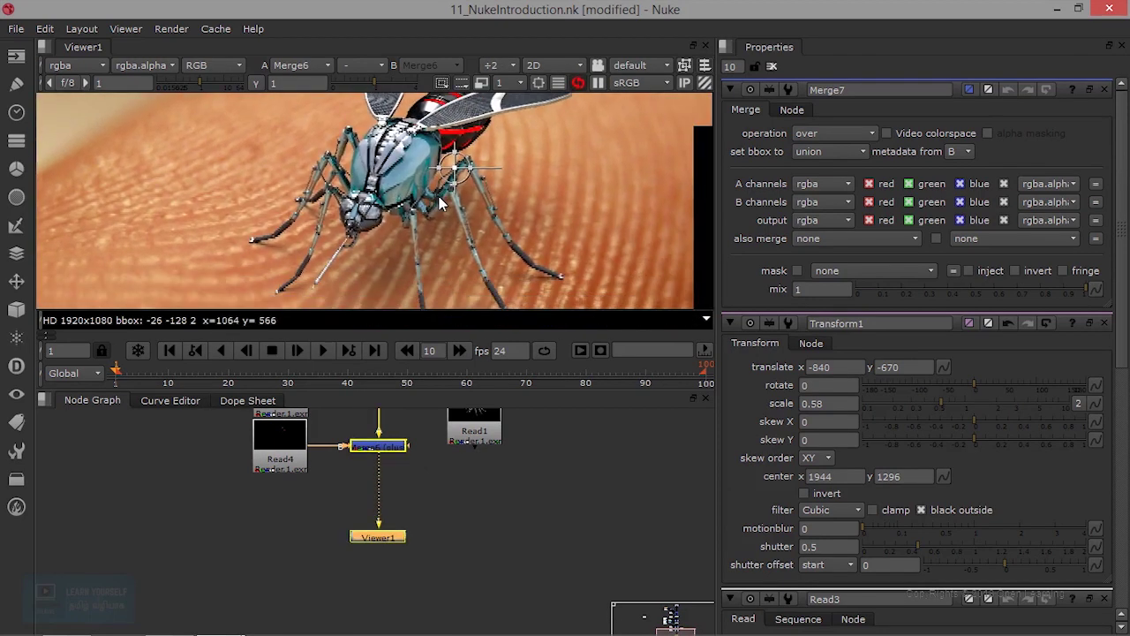
scroll(441, 203, "down", 1)
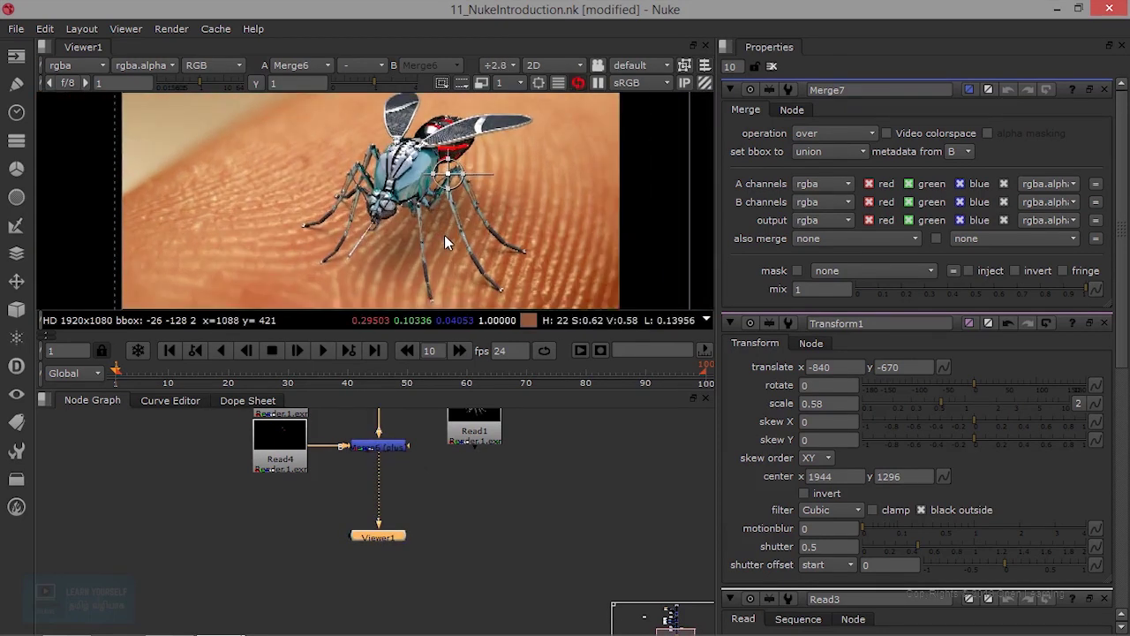
scroll(444, 235, "up", 1)
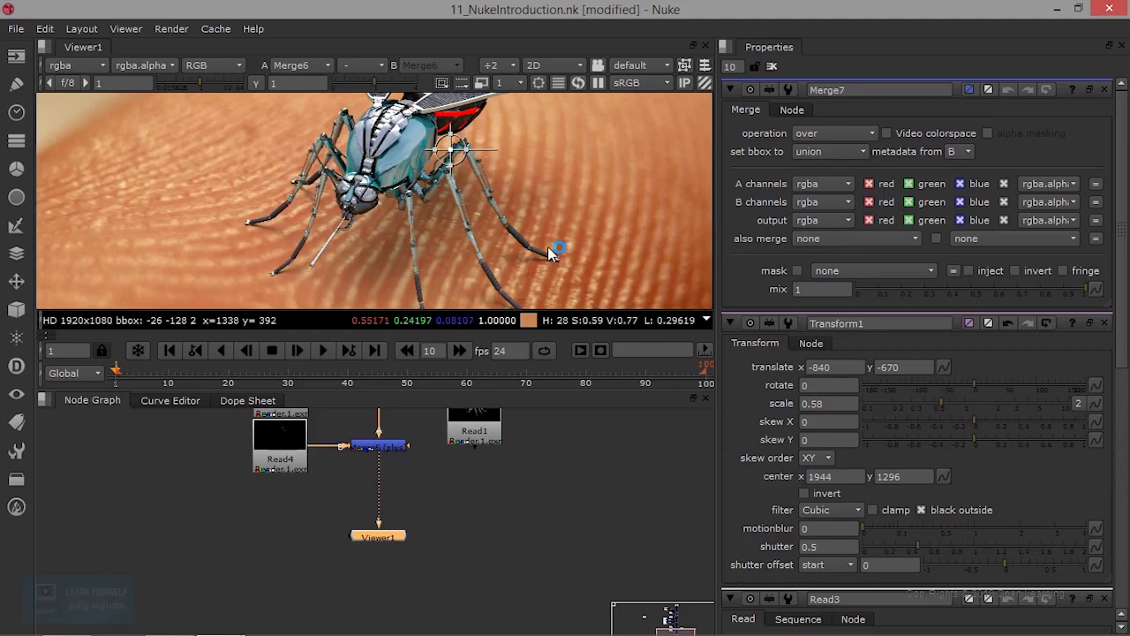
scroll(538, 269, "up", 2)
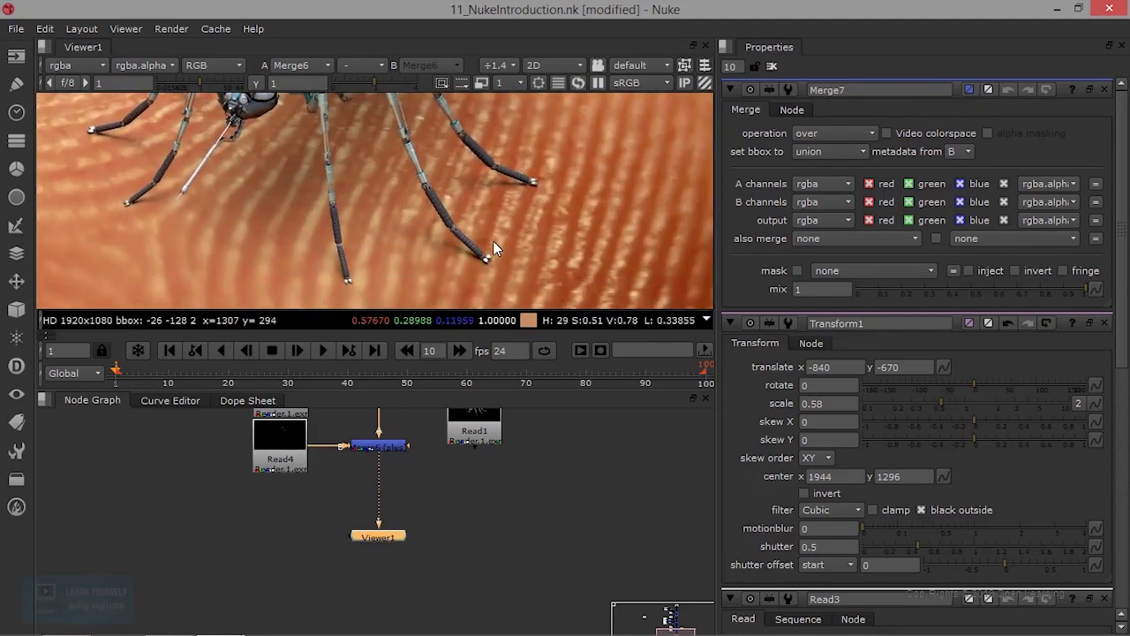
scroll(357, 234, "down", 3)
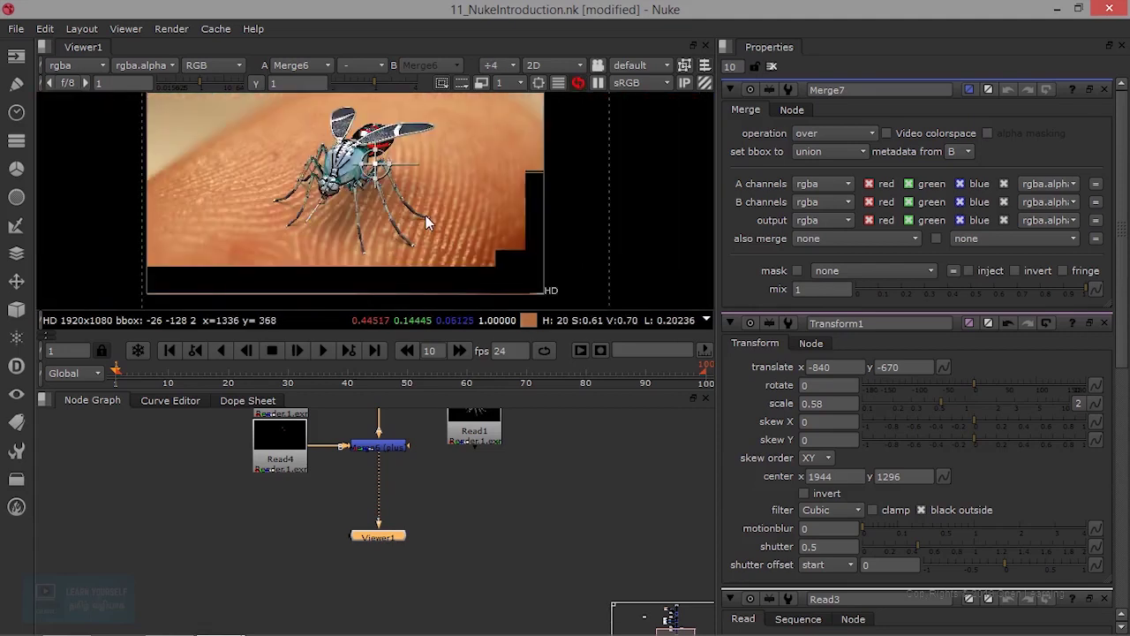
scroll(419, 230, "up", 2)
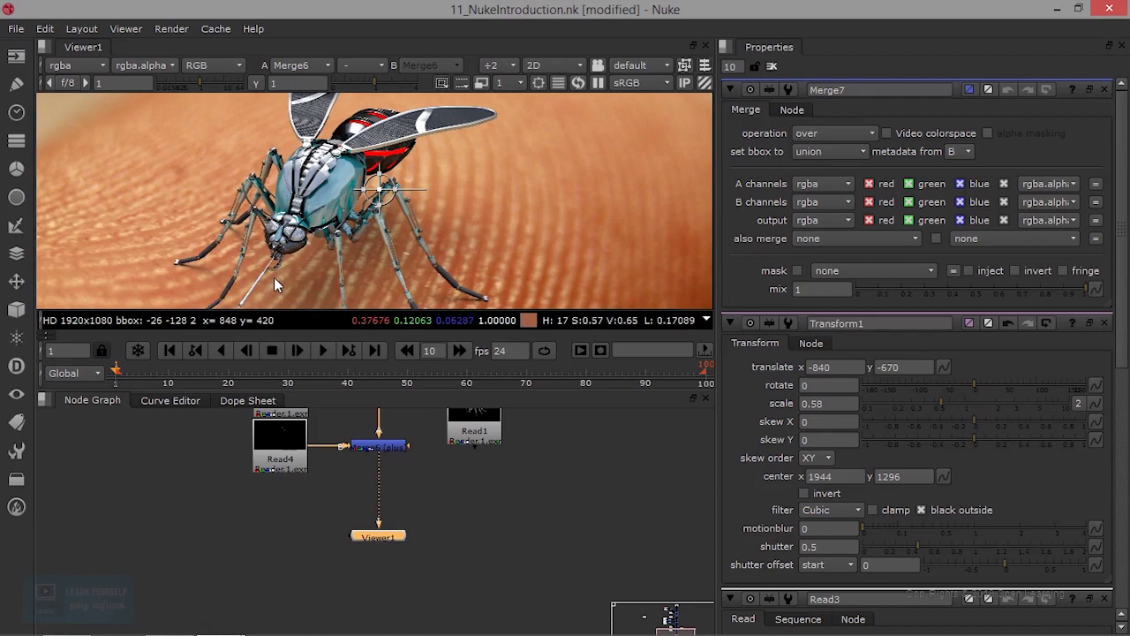
Step: Nudge the OccSoftPass node away from OccTight and disable the ColorCorrect nodes on both occlusion passes
middle_click_drag(364, 498, 340, 598)
middle_click_drag(290, 505, 291, 602)
left_click_drag(245, 477, 250, 473)
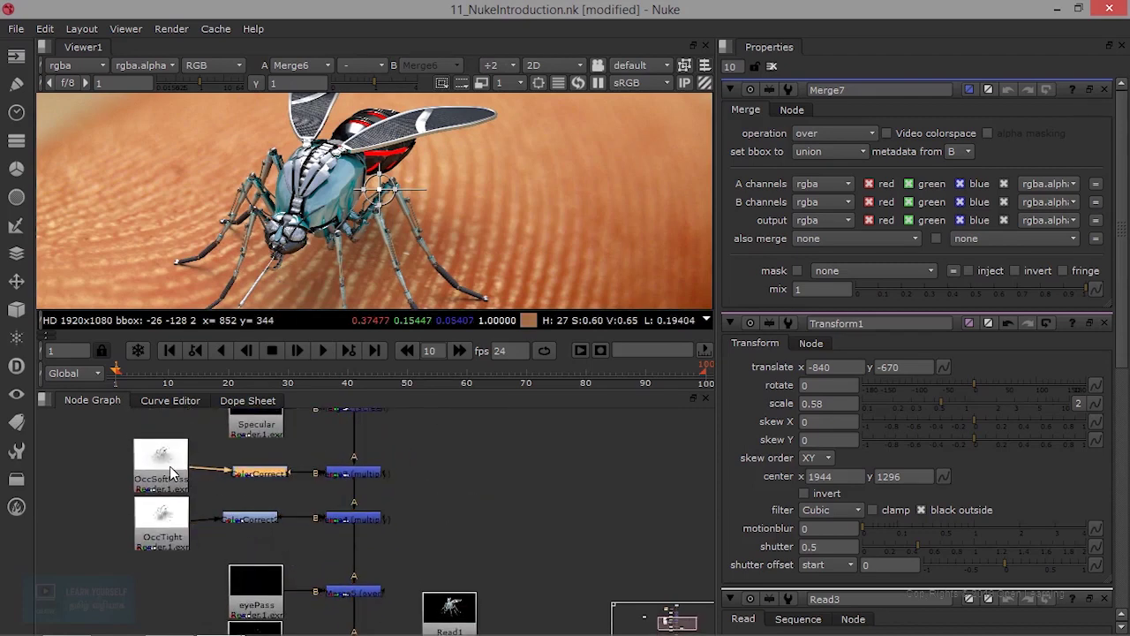
left_click_drag(171, 467, 166, 455)
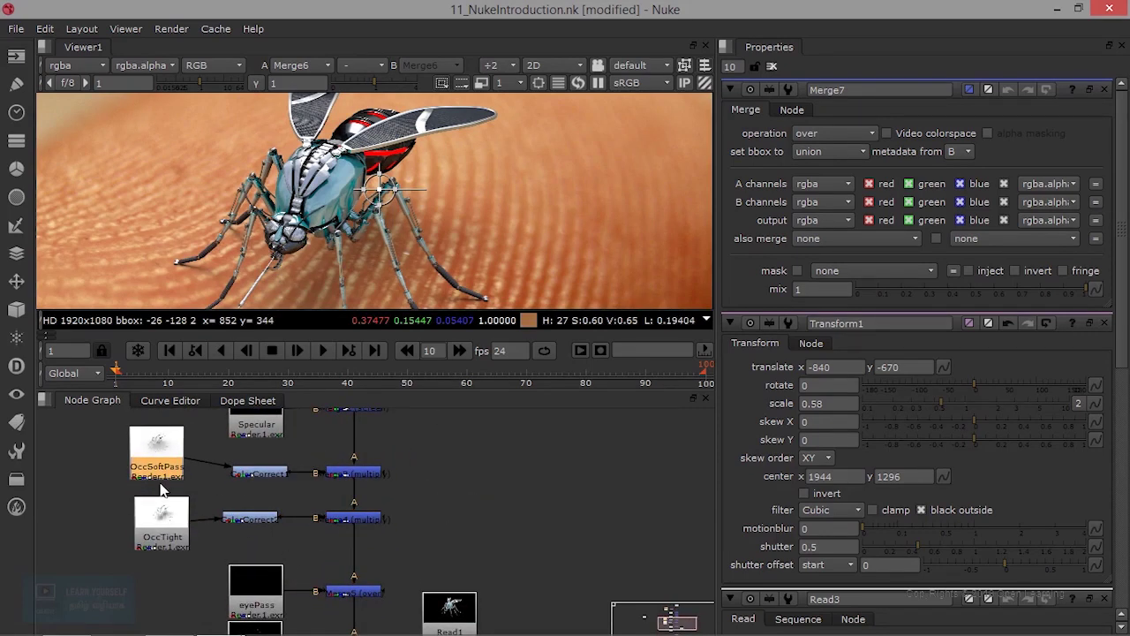
left_click(249, 475)
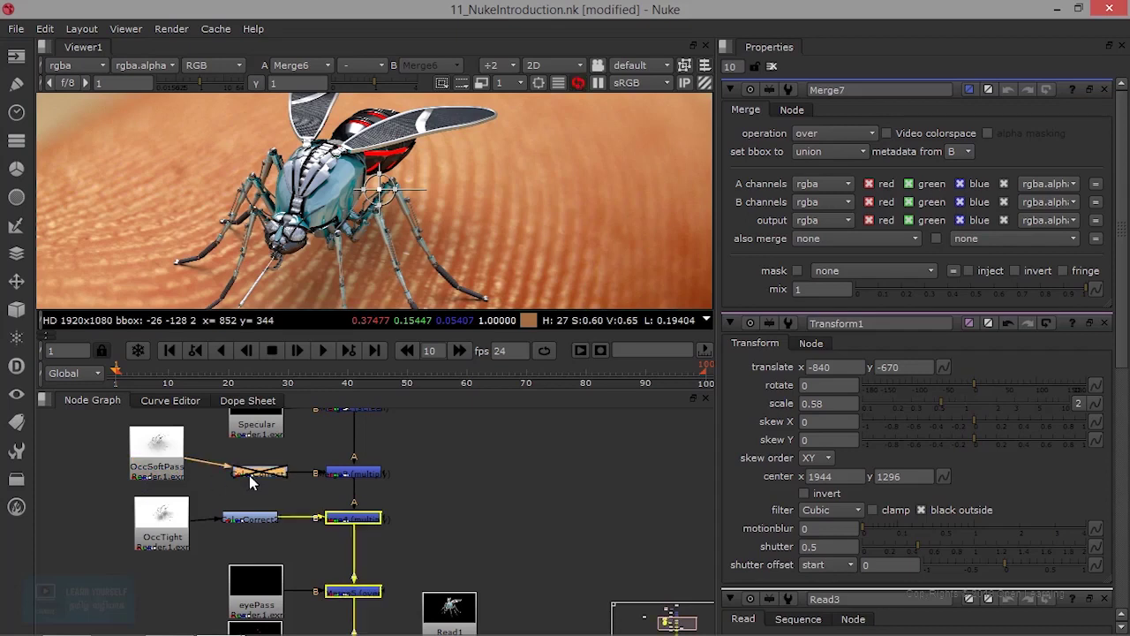
key("d")
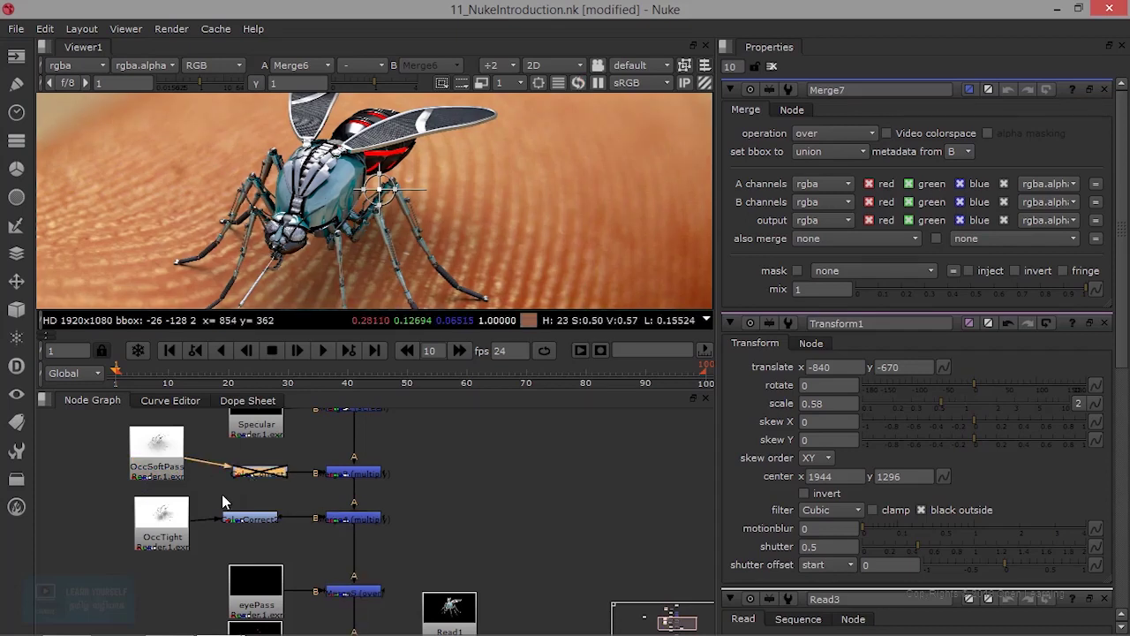
left_click(248, 520)
key("d")
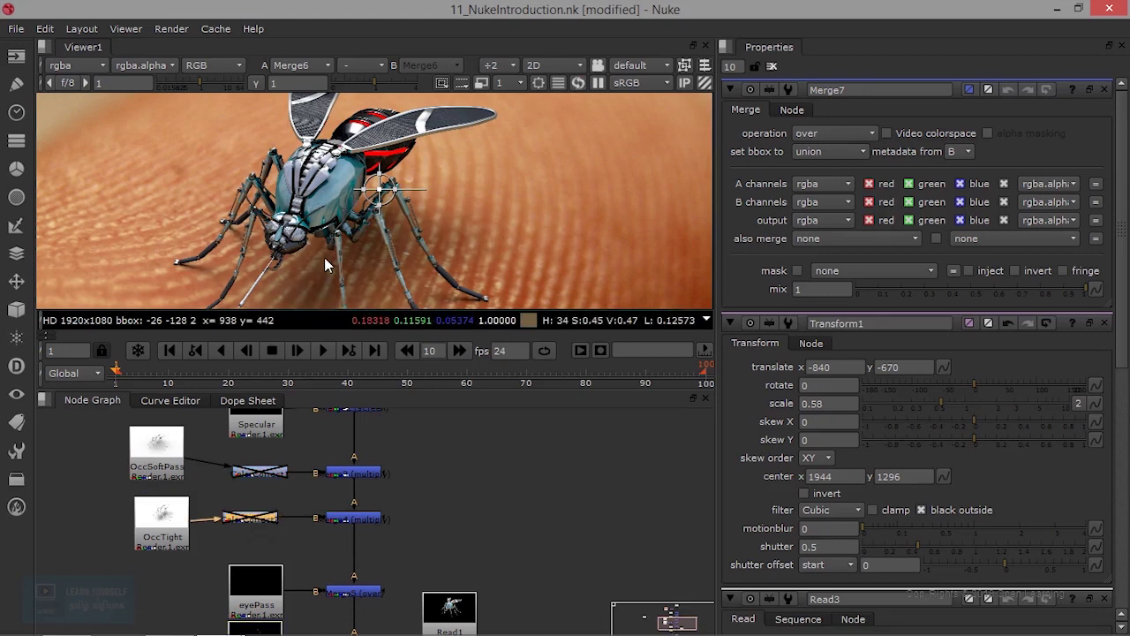
middle_click_drag(400, 232, 422, 183)
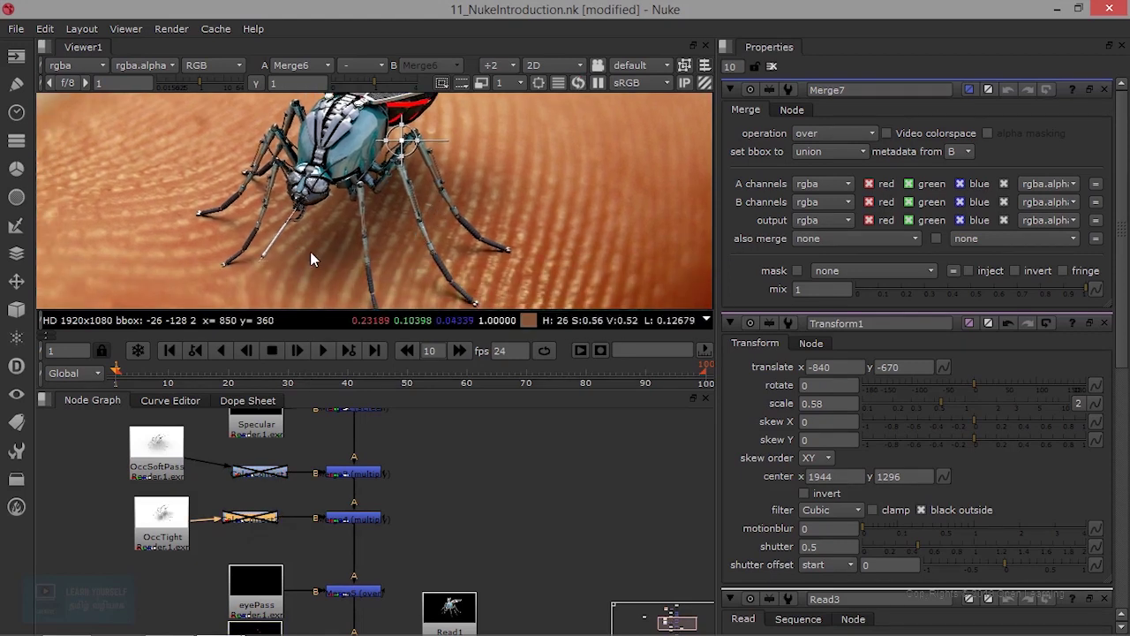